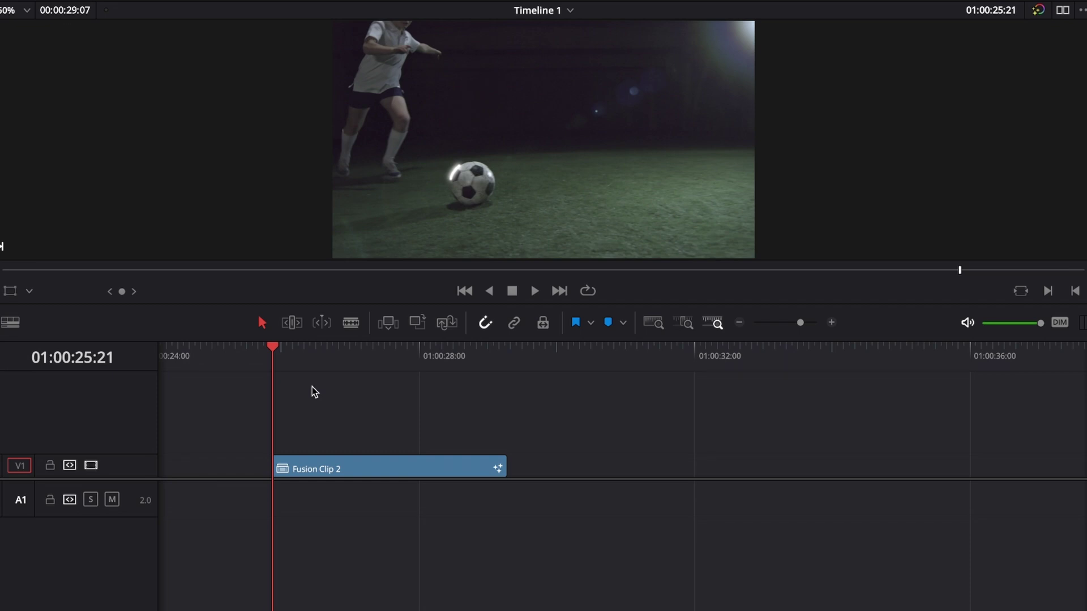
Preview Fusion Clip 2's glowing yellow scribble, then open its composition in the Fusion page
right_click(330, 468)
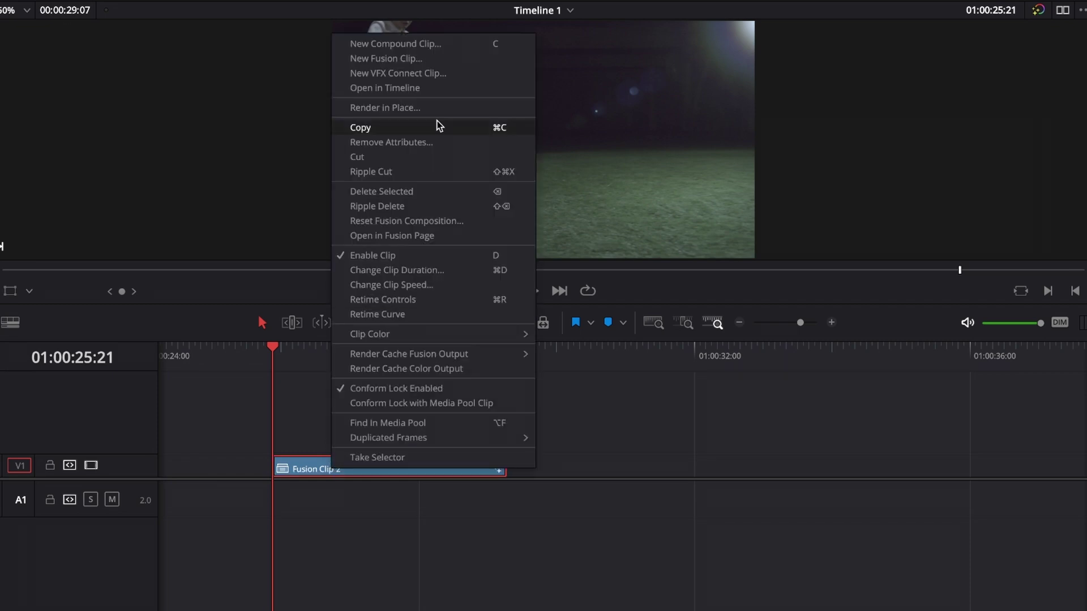
left_click(303, 380)
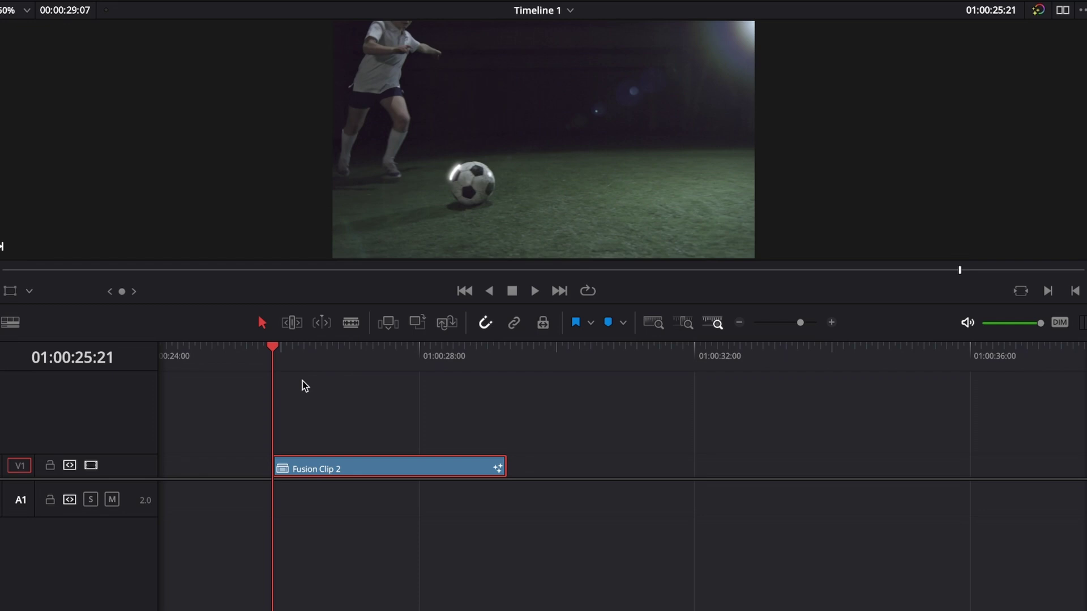
left_click(320, 354)
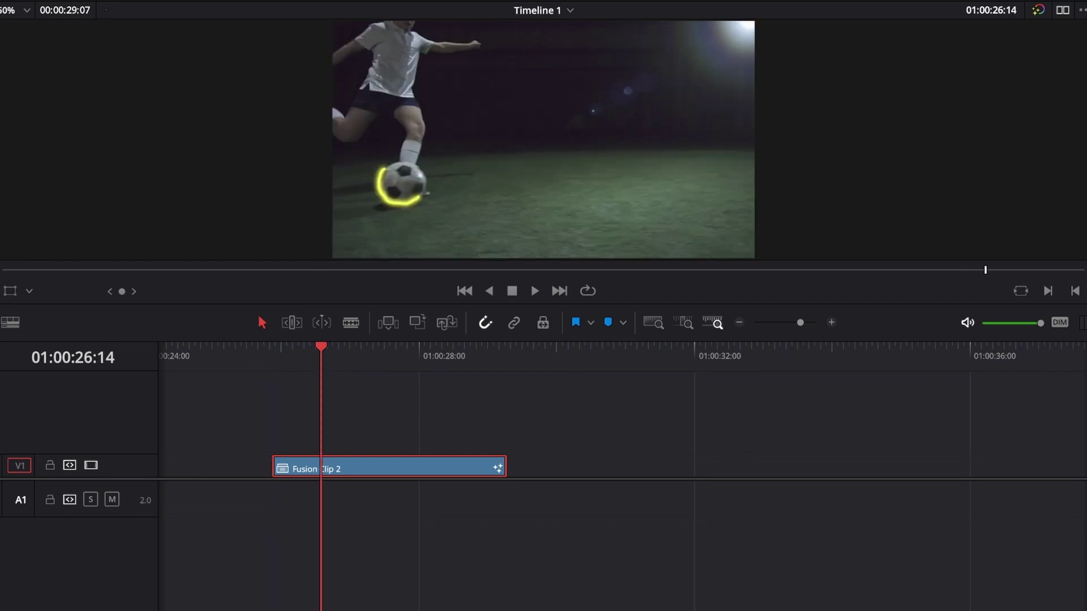
key("shift+5")
left_click(444, 551)
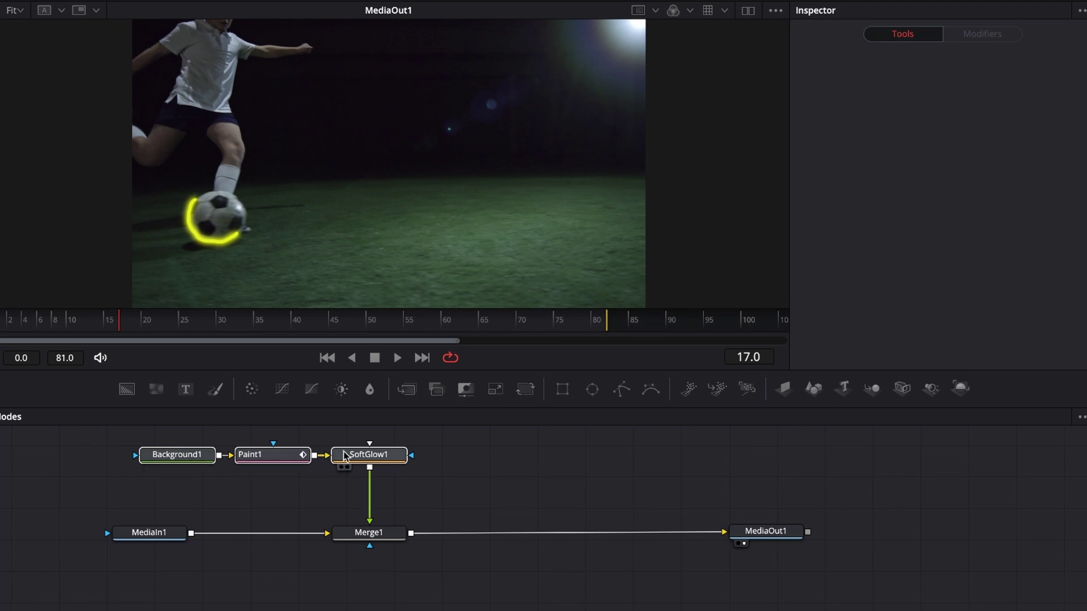
mouse_move(345, 456)
Delete the old Background, Paint, SoftGlow and Merge1 nodes from the node graph
key("Delete")
left_click(370, 534)
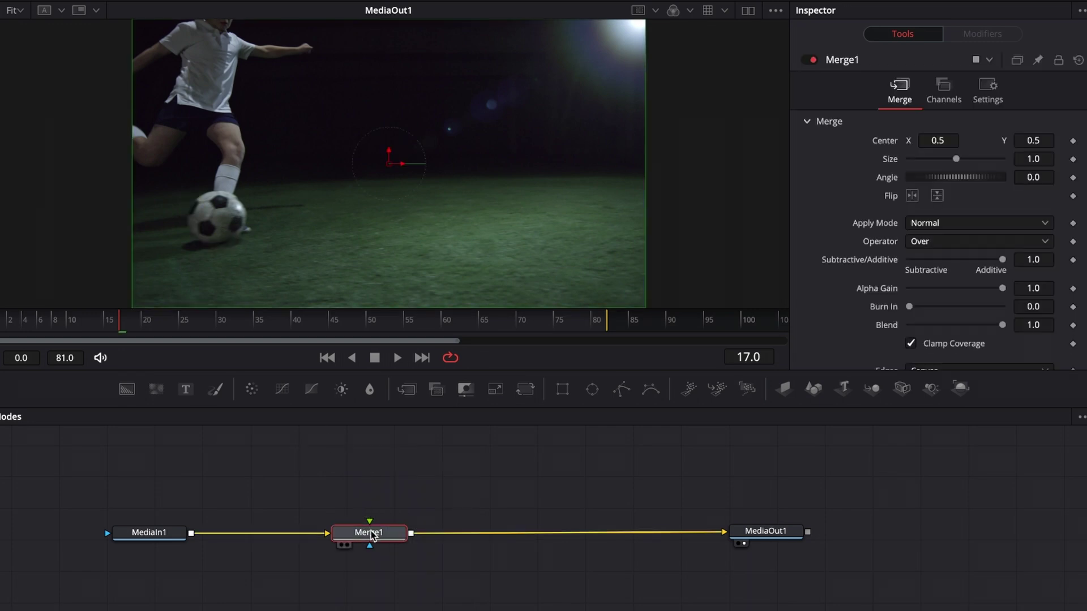
key("Delete")
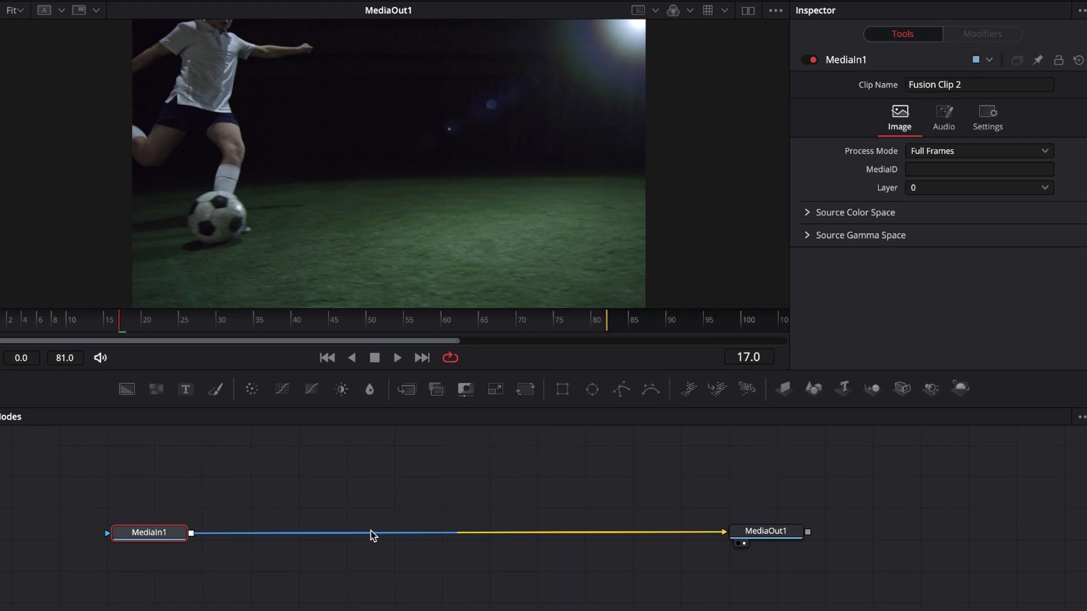
left_click(374, 535)
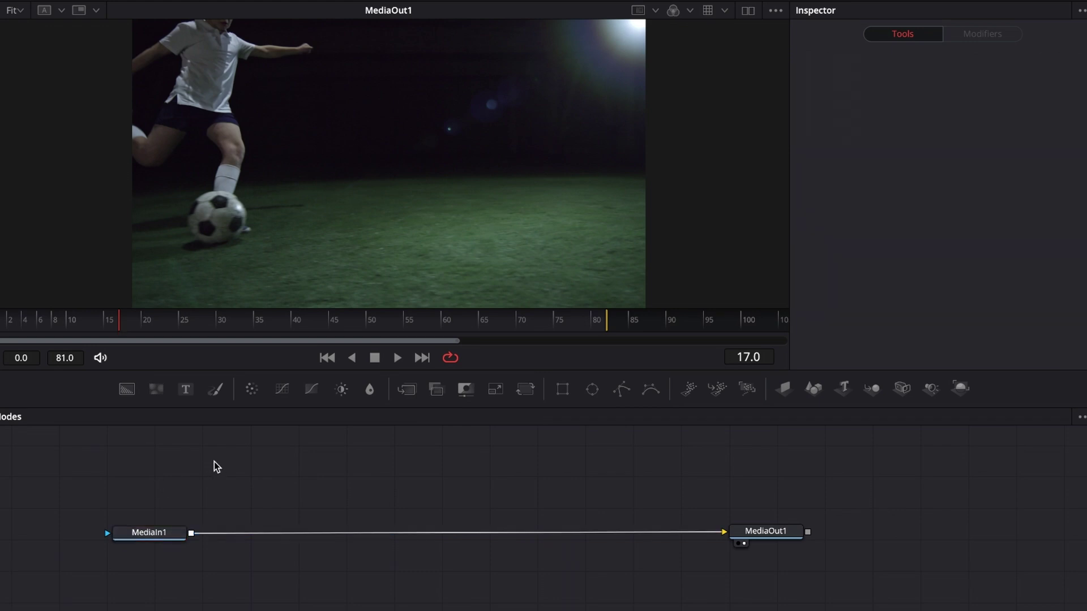
Add a Background1 → Paint1 → SoftGlow1 chain above MediaIn1, finding Soft Glow via 'soft' search
left_click(127, 393)
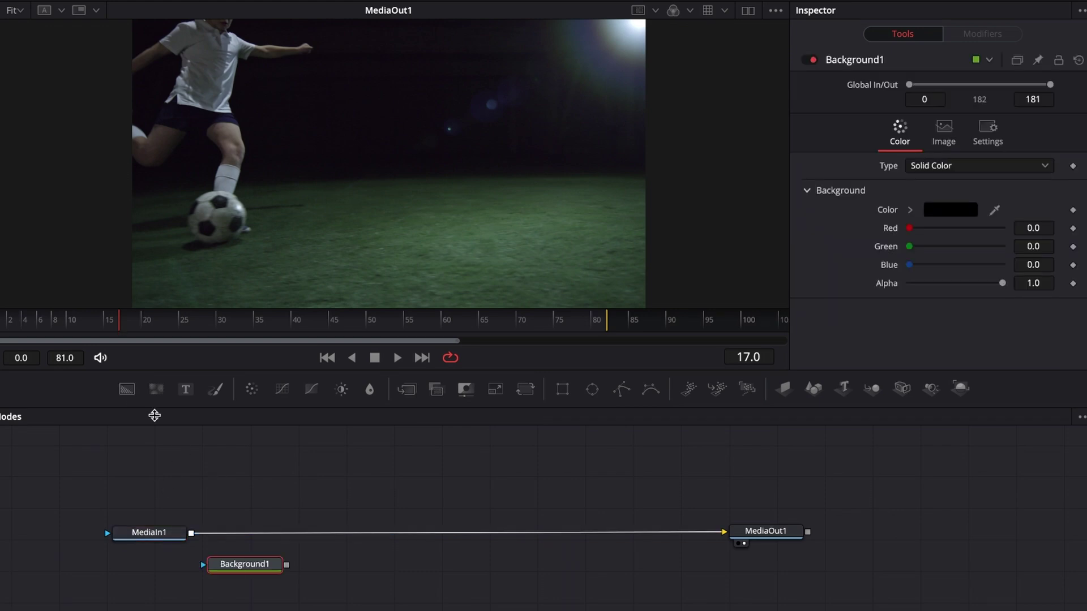
left_click_drag(233, 567, 180, 455)
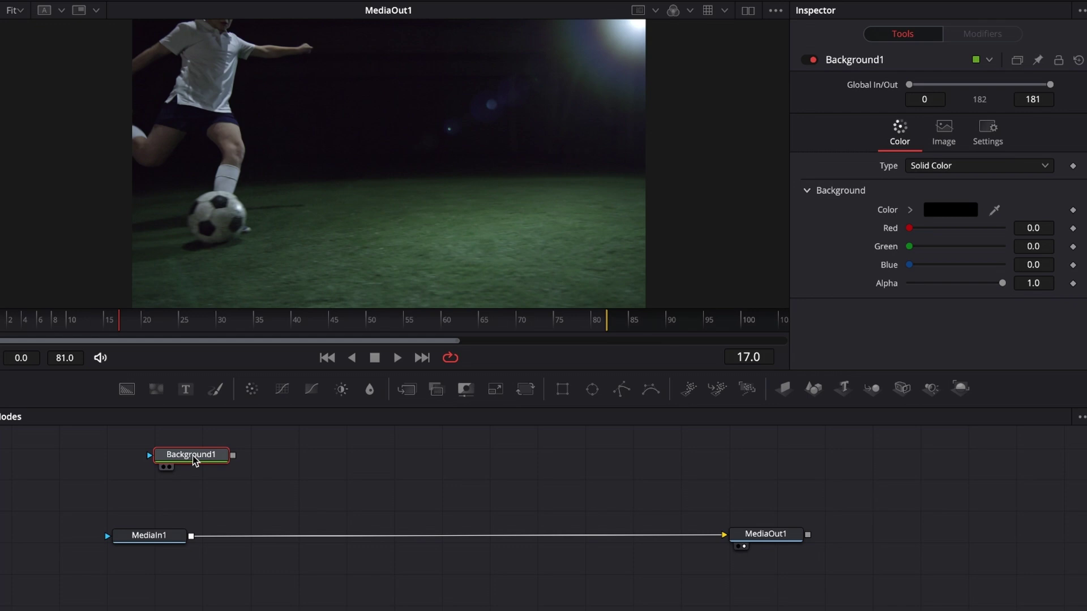
left_click(221, 393)
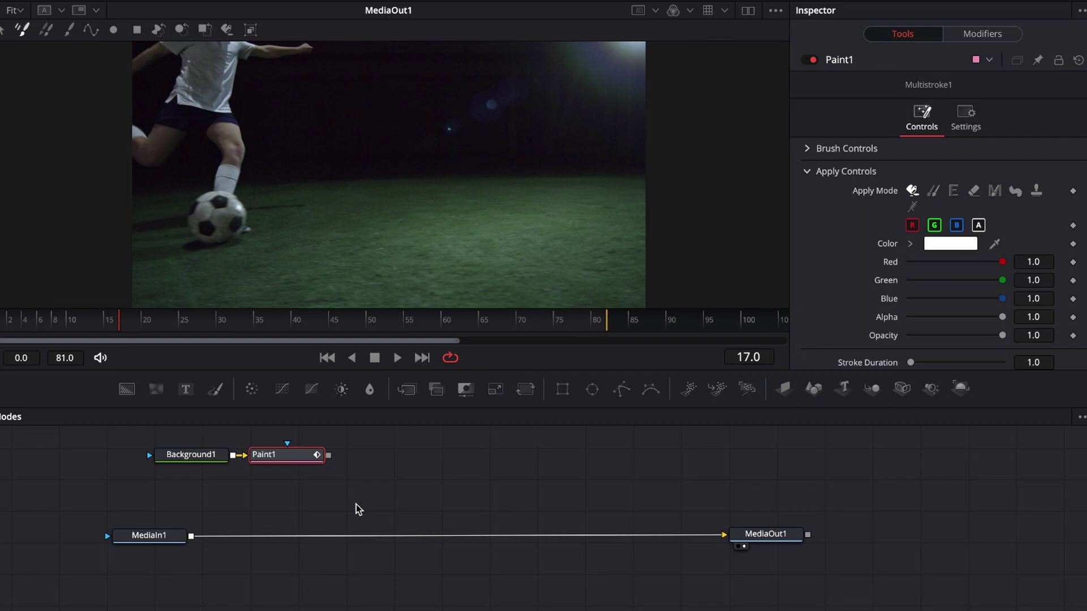
key("shift+space")
type("soft")
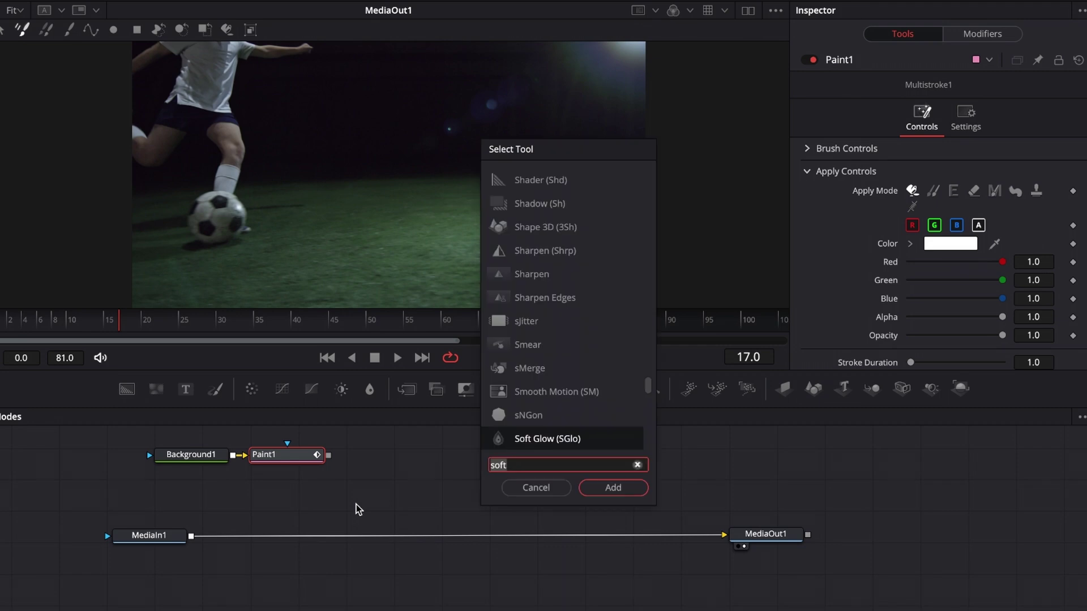
left_click(602, 490)
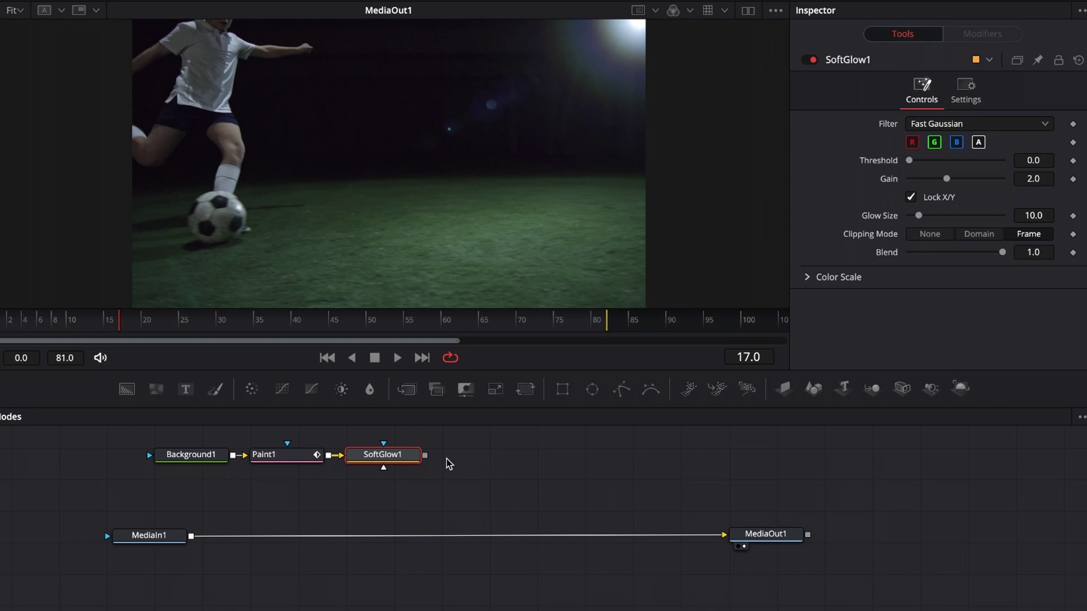
Merge SoftGlow1 into the MediaIn1–MediaOut1 line and set Background1's Alpha to 0
left_click_drag(425, 456, 194, 540)
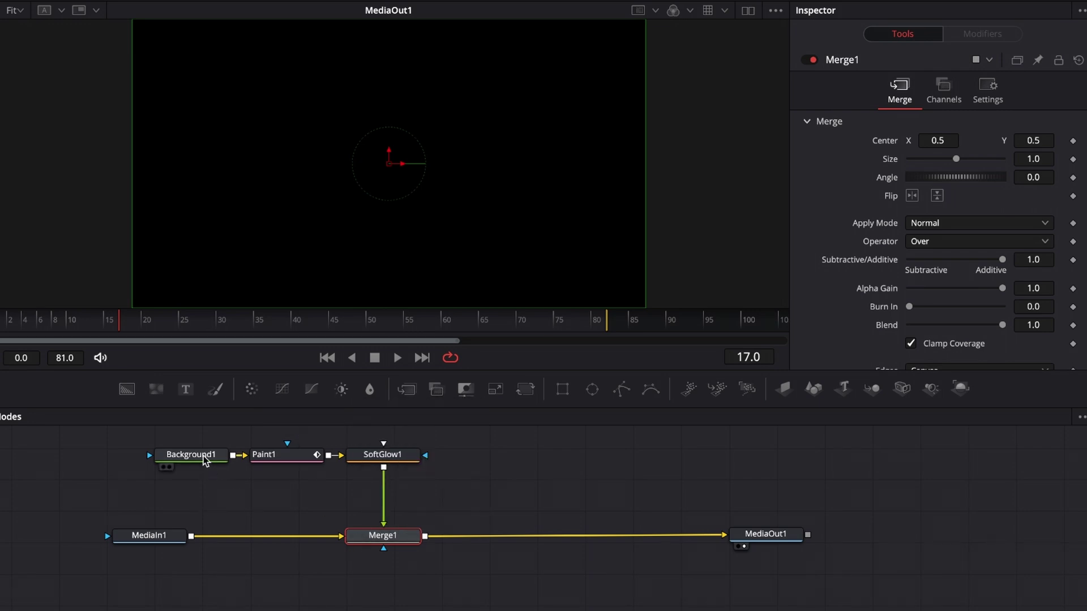
mouse_move(203, 460)
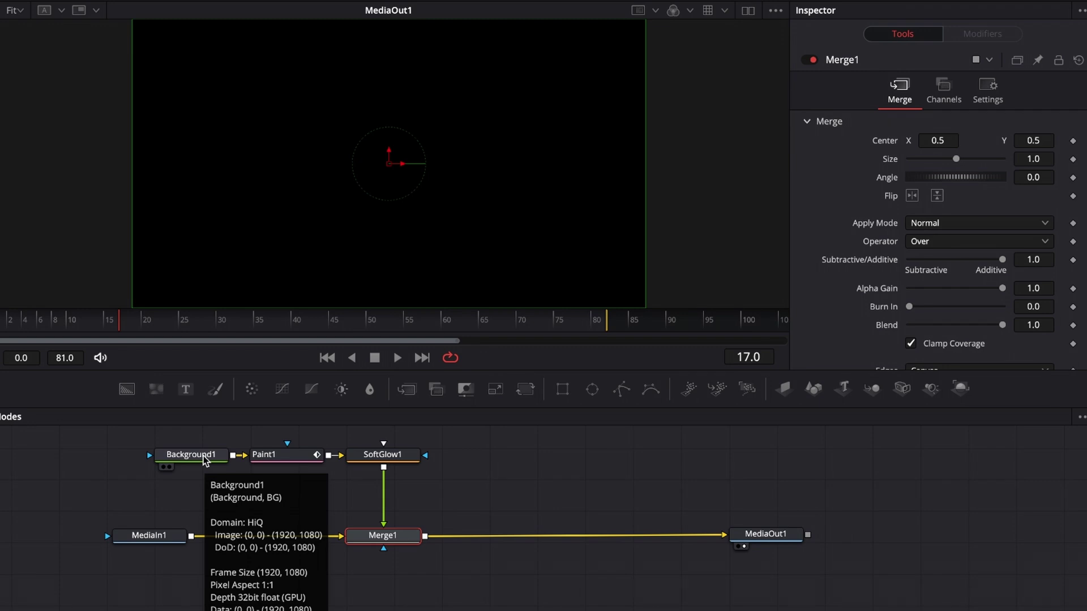
left_click(203, 460)
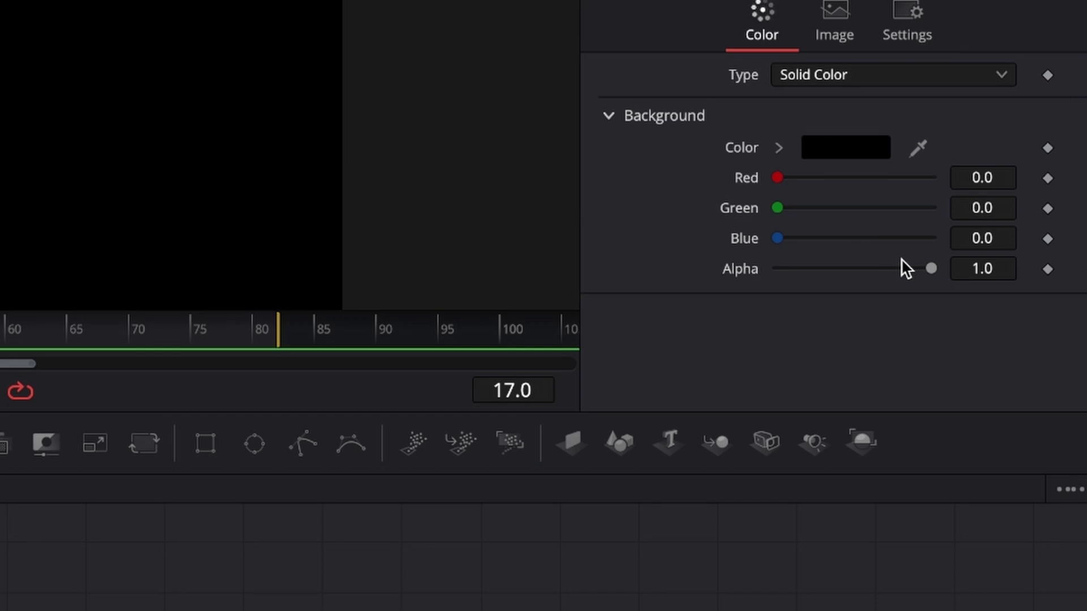
left_click_drag(931, 268, 711, 273)
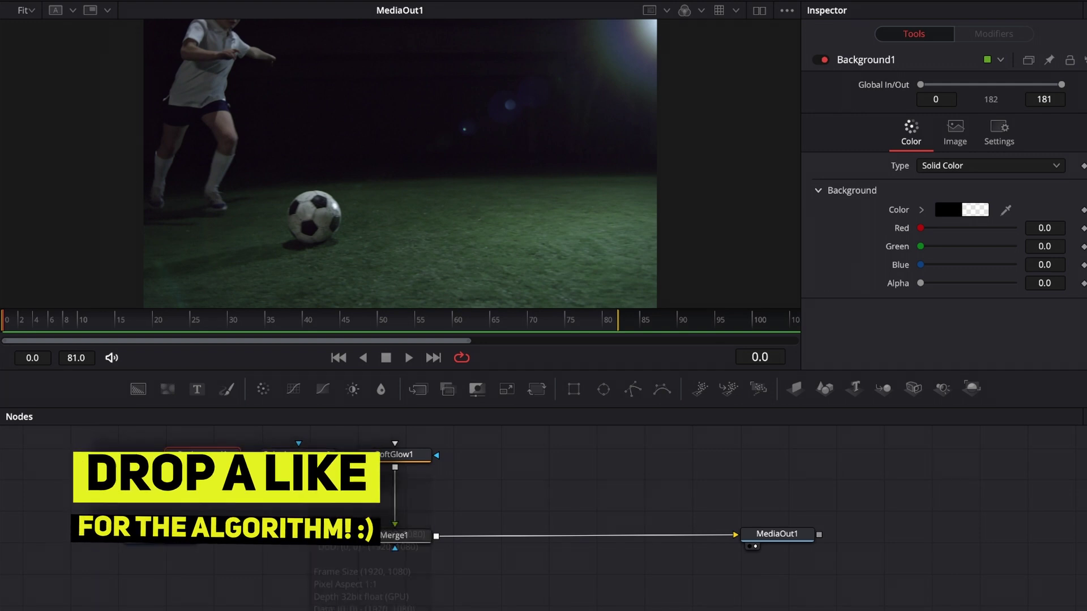
Lower Paint1's brush size in Brush Controls and the viewer to about 0.009
left_click(226, 389)
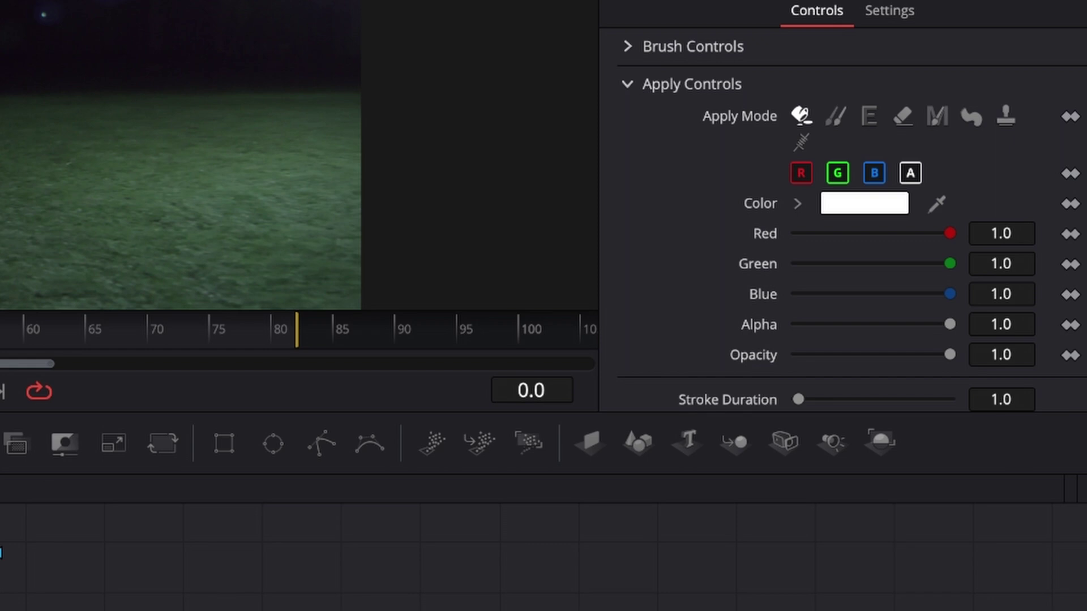
left_click(627, 49)
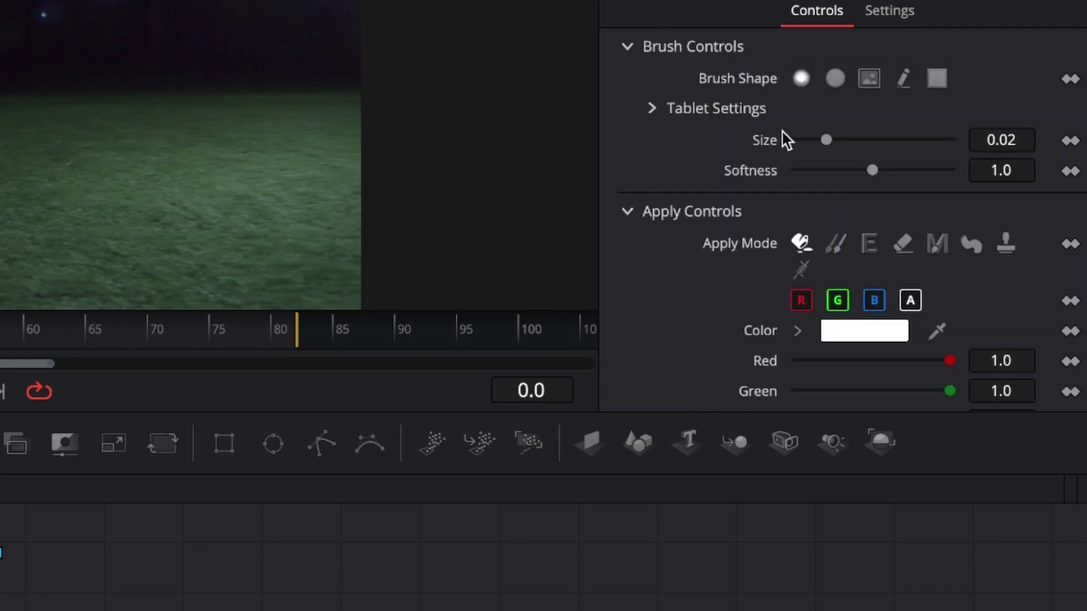
scroll(721, 278, "down", 1)
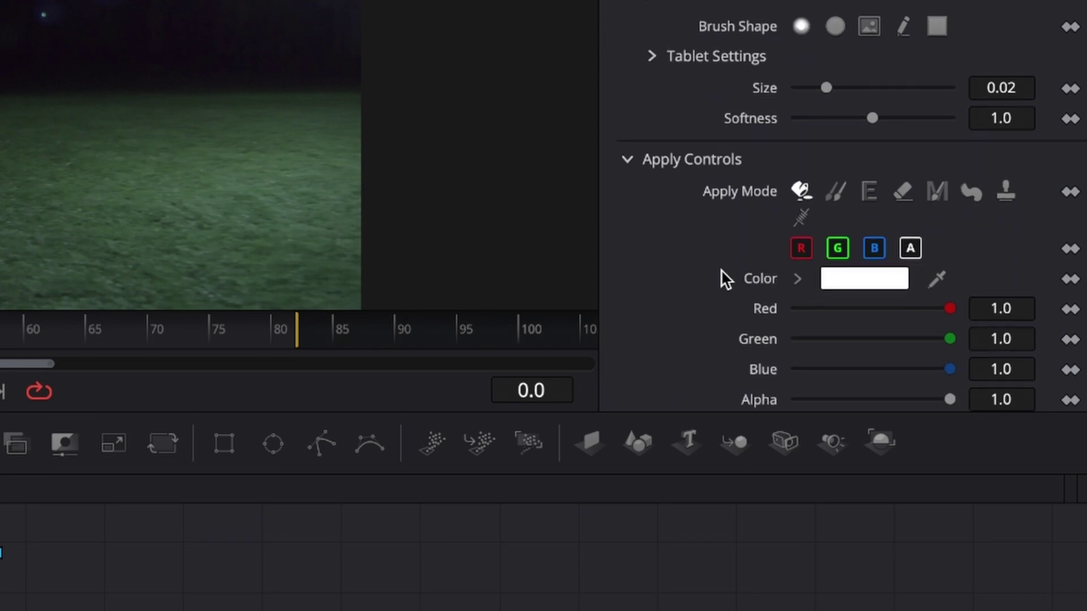
scroll(722, 272, "down", 2)
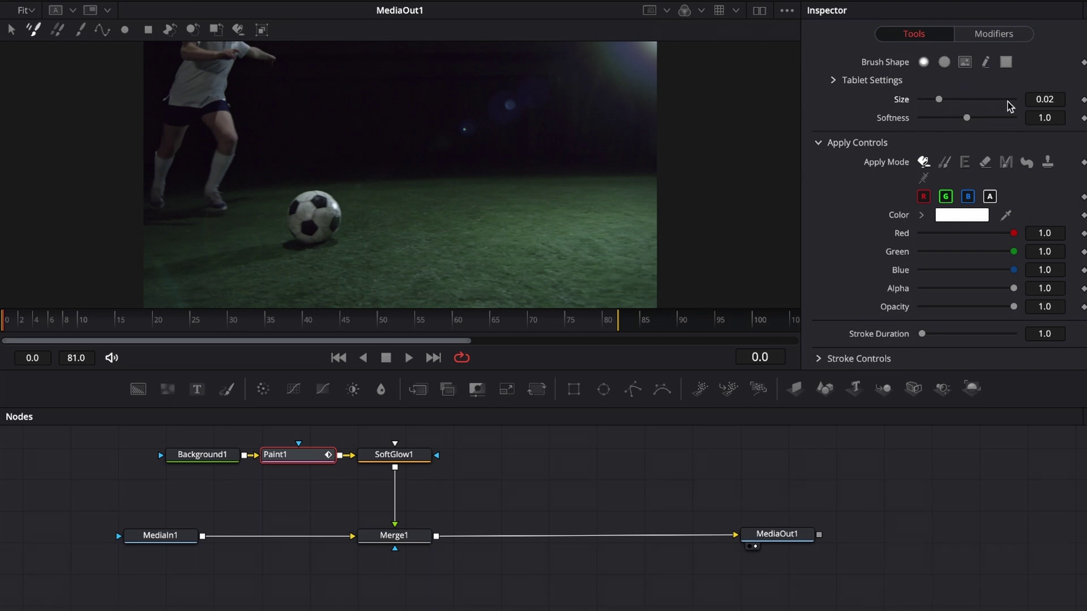
left_click_drag(1045, 99, 1002, 99)
mouse_move(388, 163)
left_mouse_down()
mouse_move(425, 162)
mouse_move(362, 162)
mouse_move(381, 165)
left_mouse_up()
Shrink the brush to about 0.005 and paint white streaks along the ball's left edge, frame by frame
scroll(263, 188, "up", 5)
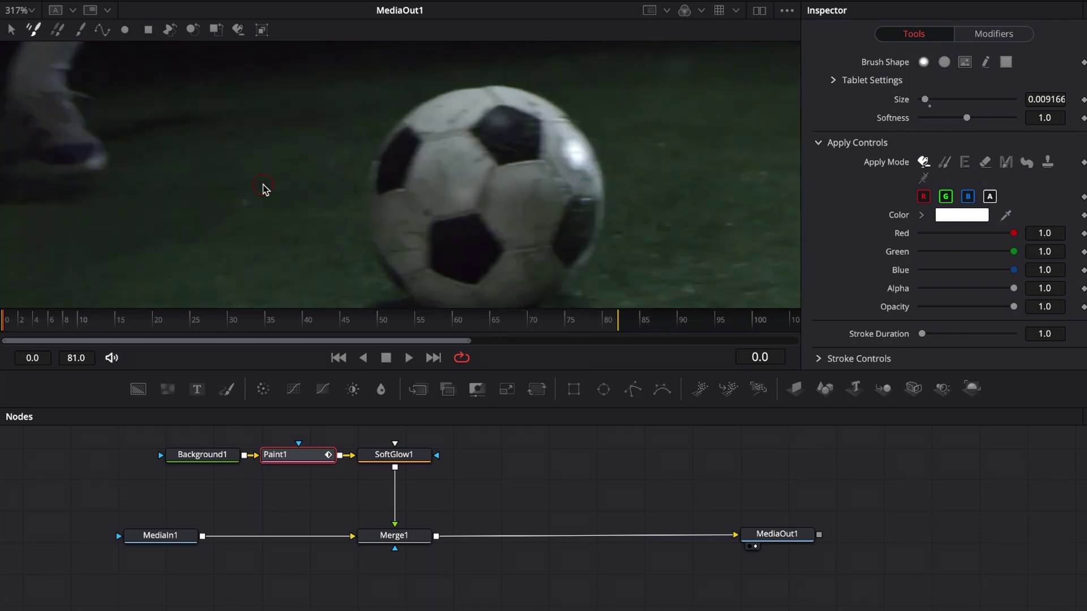
left_click_drag(263, 187, 257, 189)
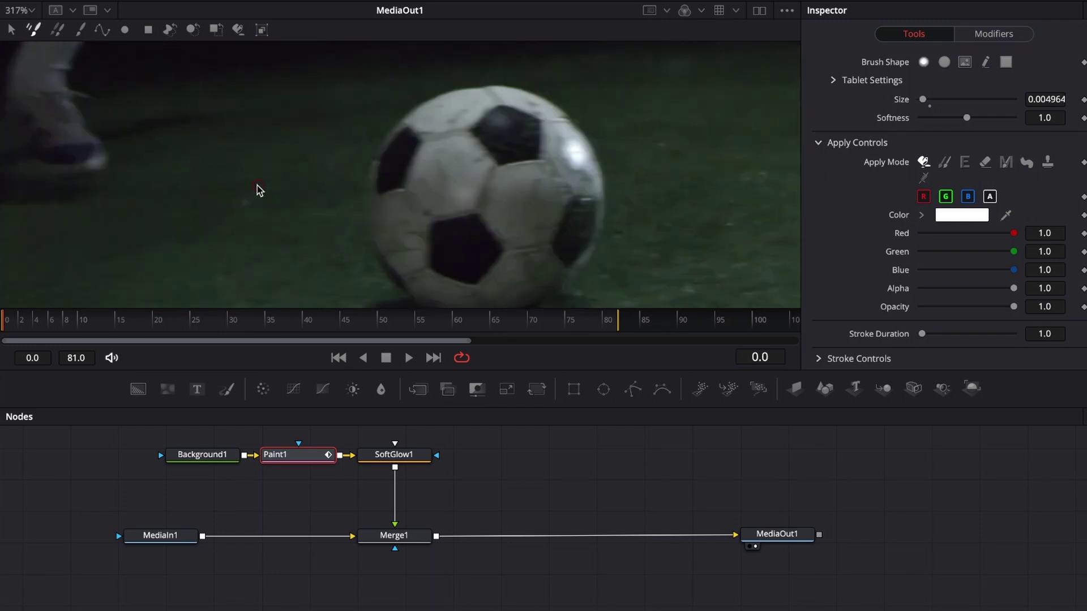
left_click(400, 108)
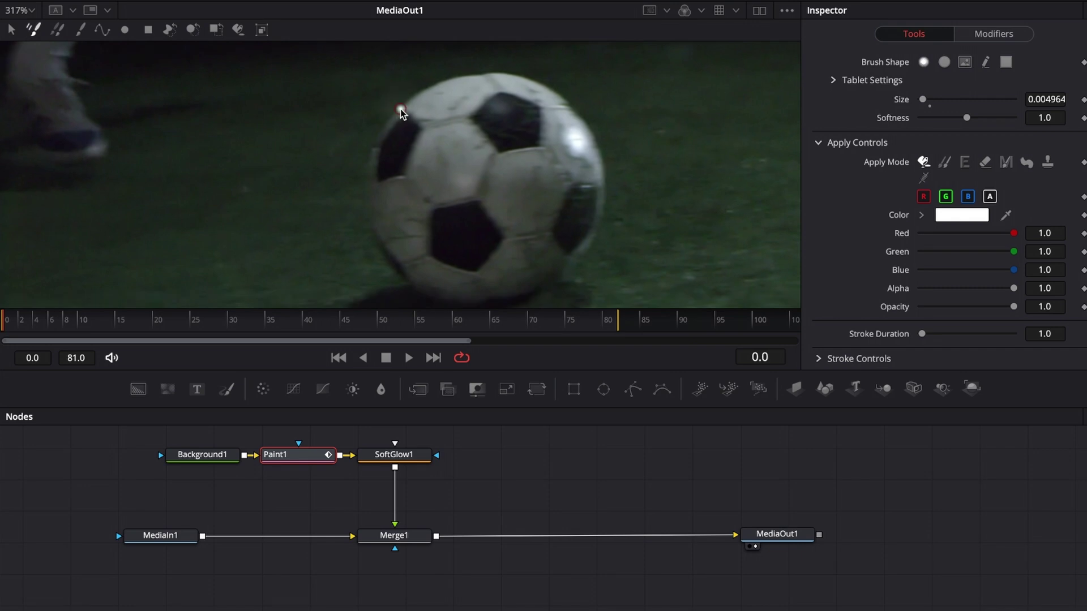
left_click_drag(400, 109, 368, 186)
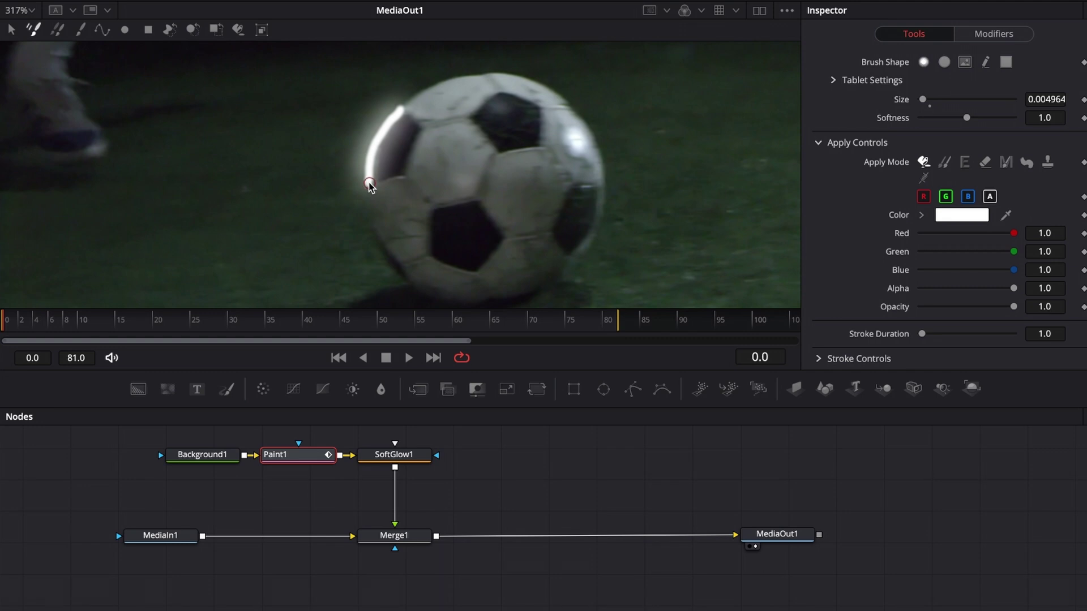
key("Right")
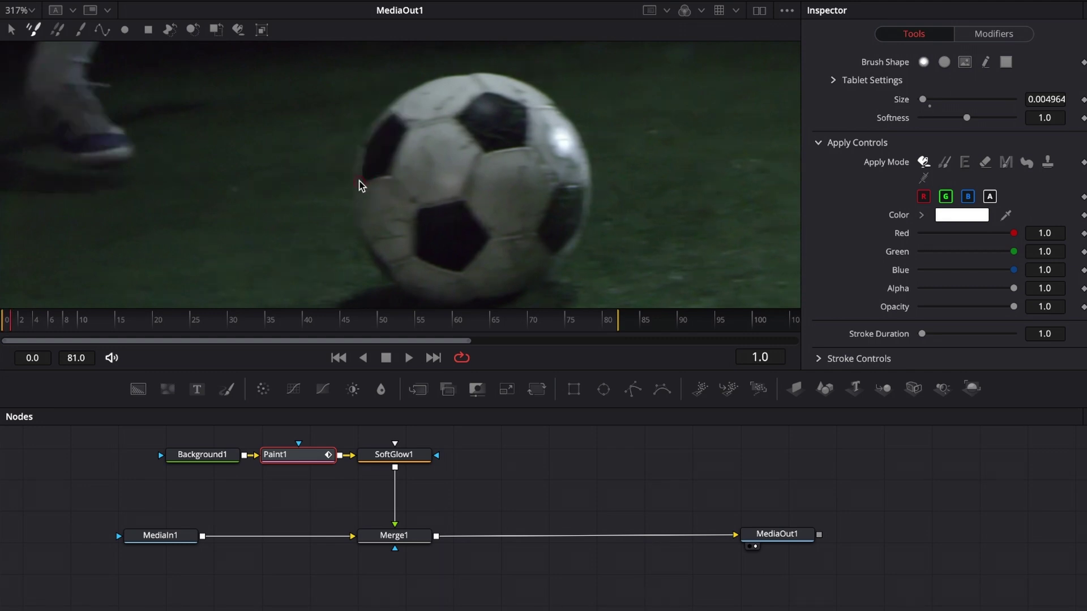
left_click_drag(355, 180, 370, 255)
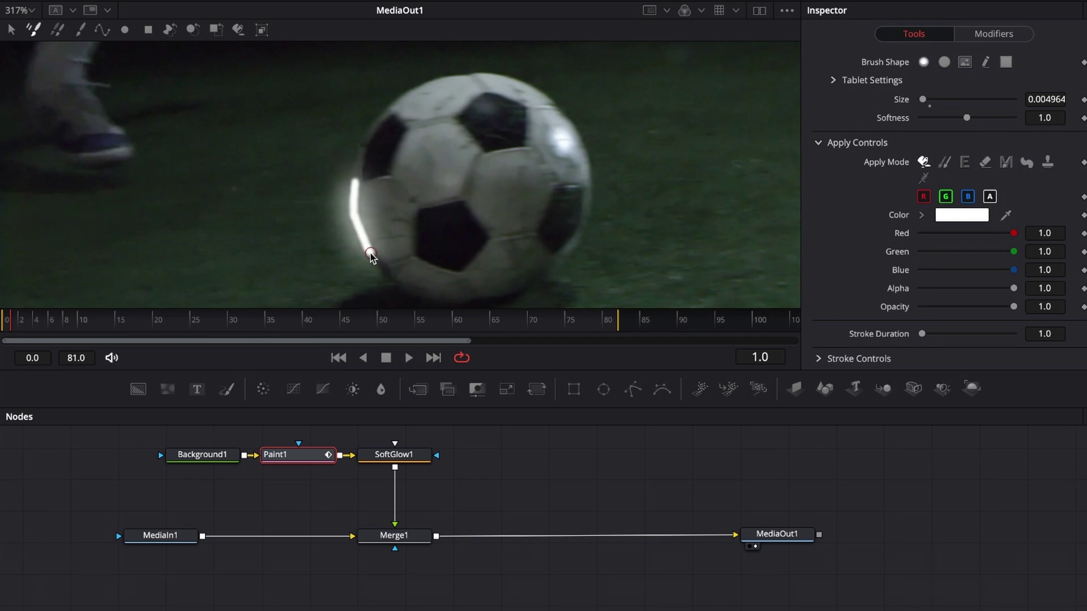
key("Right")
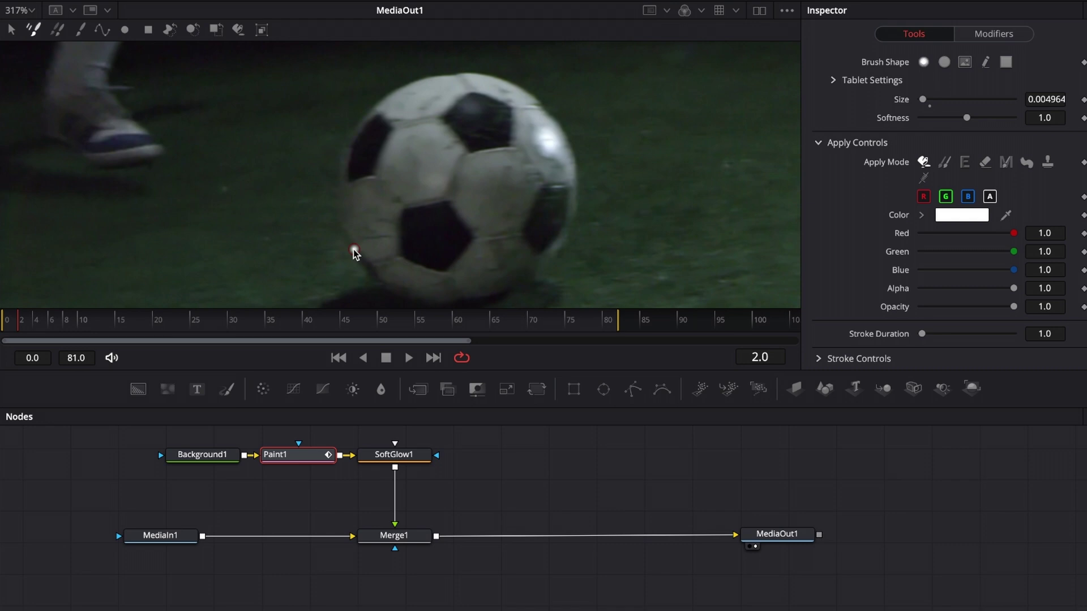
mouse_move(353, 248)
left_mouse_down()
mouse_move(418, 299)
mouse_move(501, 286)
left_mouse_up()
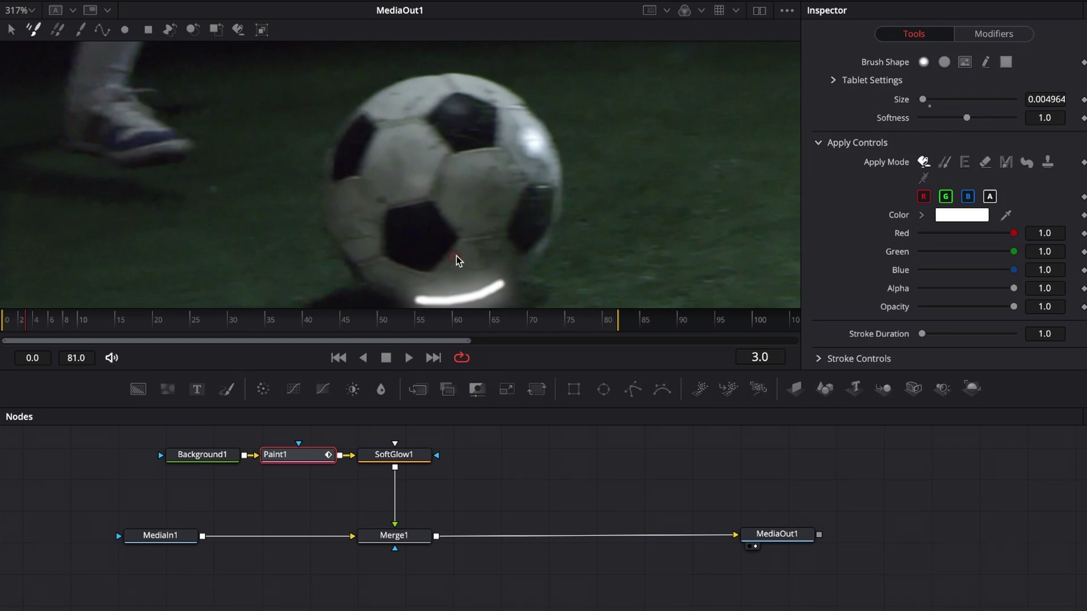
Paint white strokes on the ball's right side and top edge through frame 8
key("Right")
left_click_drag(496, 284, 509, 271)
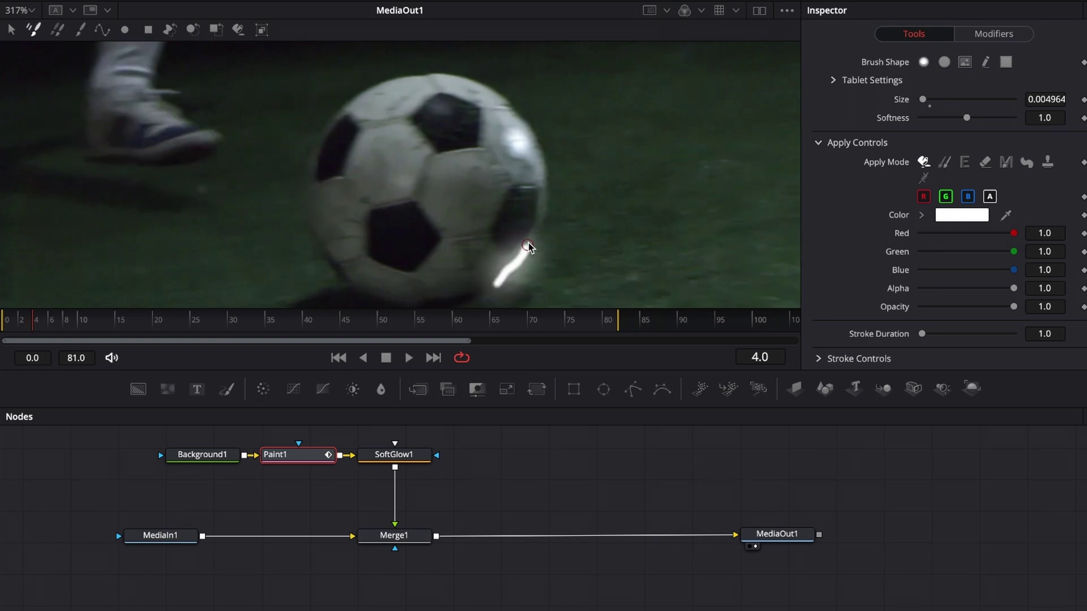
key("Right")
key("Right")
key("Right")
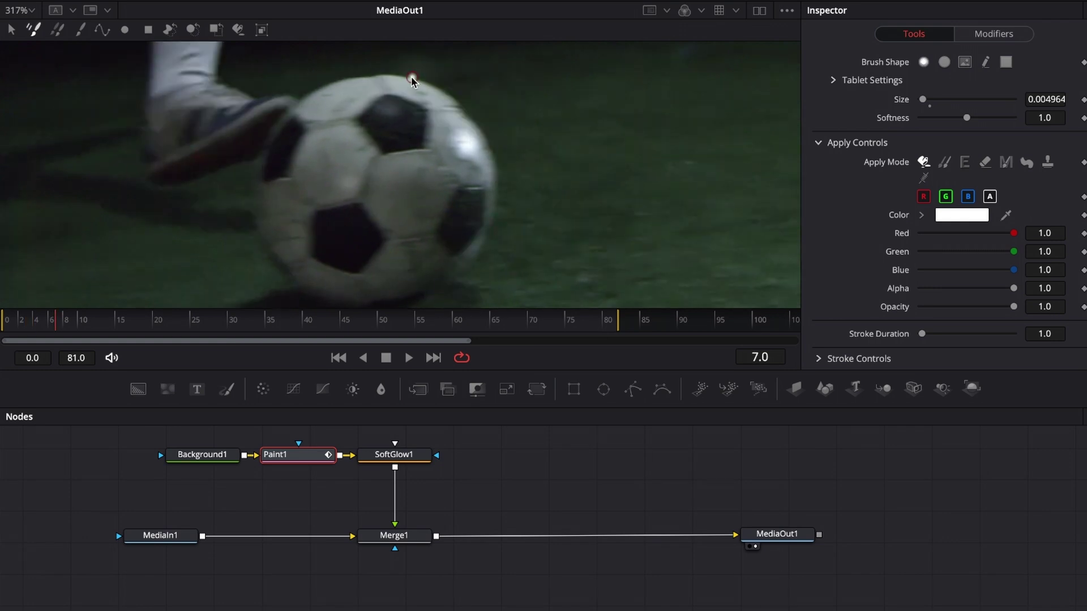
left_click_drag(411, 76, 344, 76)
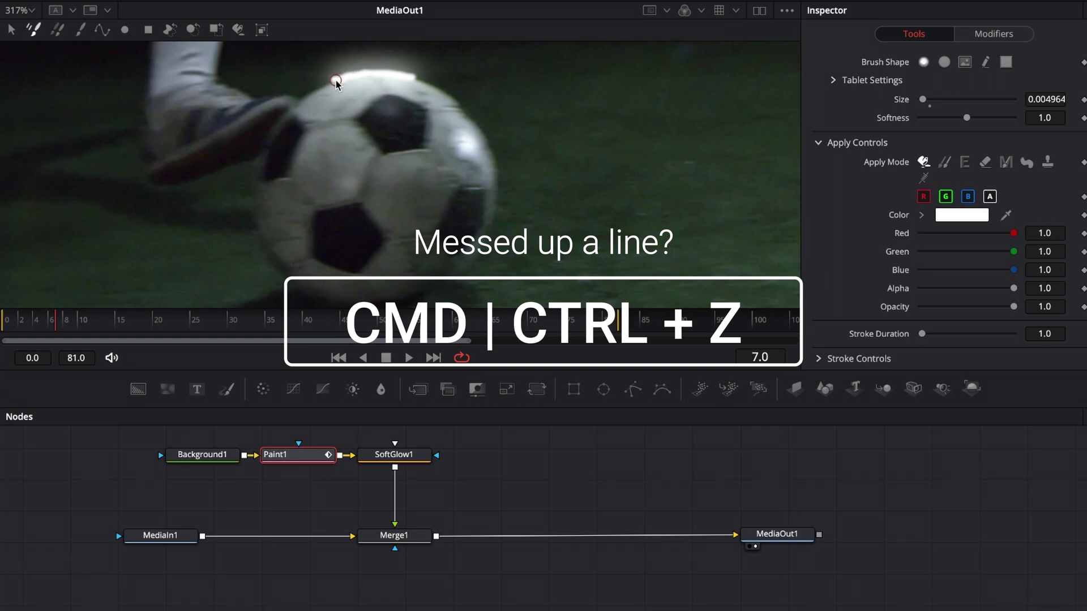
key("Right")
left_click_drag(317, 79, 262, 122)
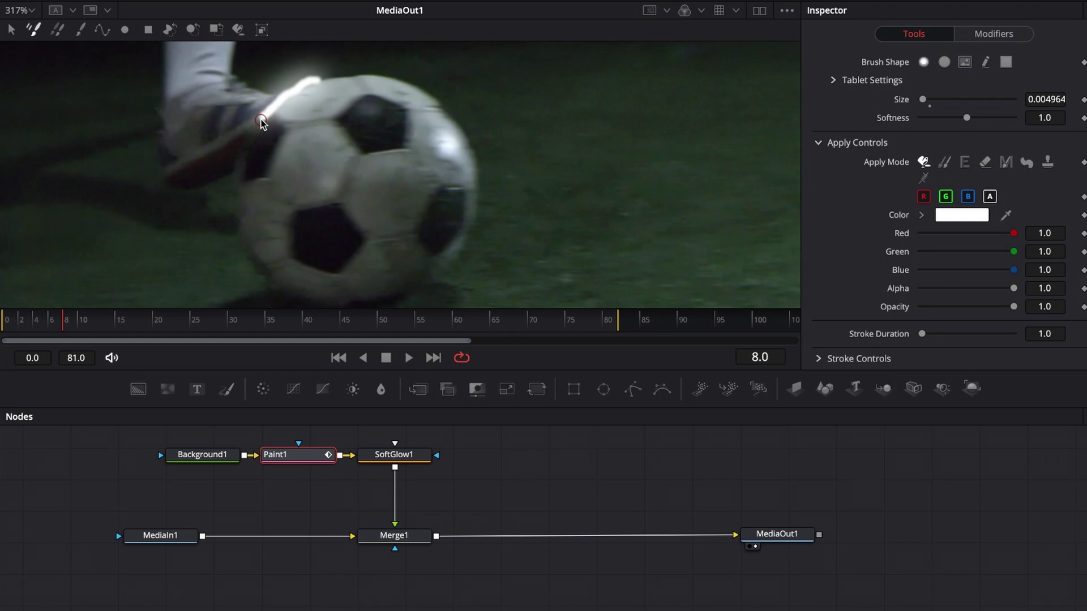
On frame 9, set Paint1's Red to 0.0 for cyan paint and start a stroke at the ball's left edge
key("Right")
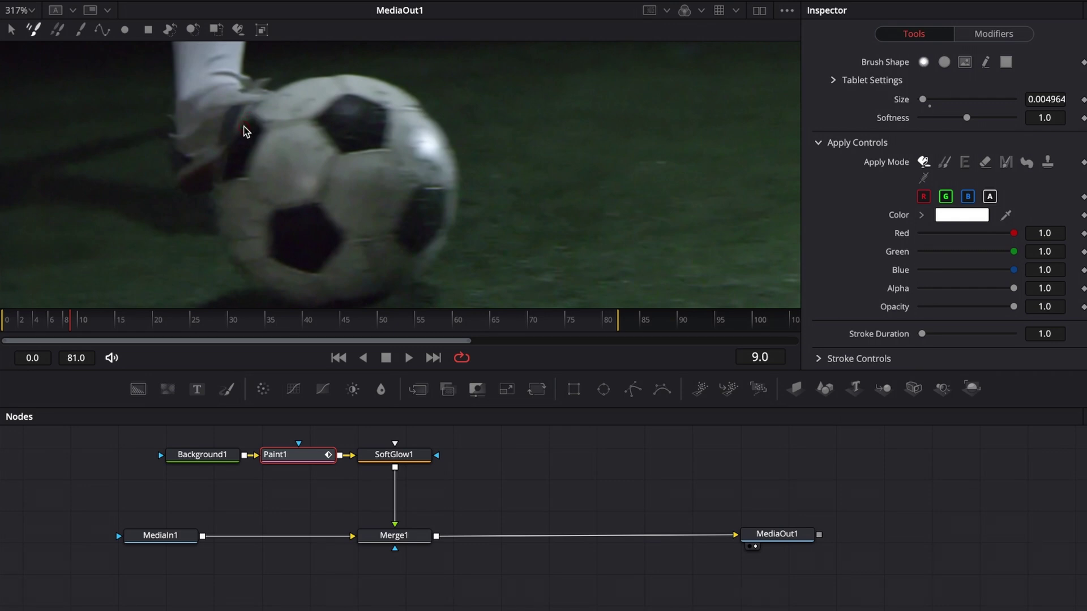
left_click_drag(165, 436, 407, 468)
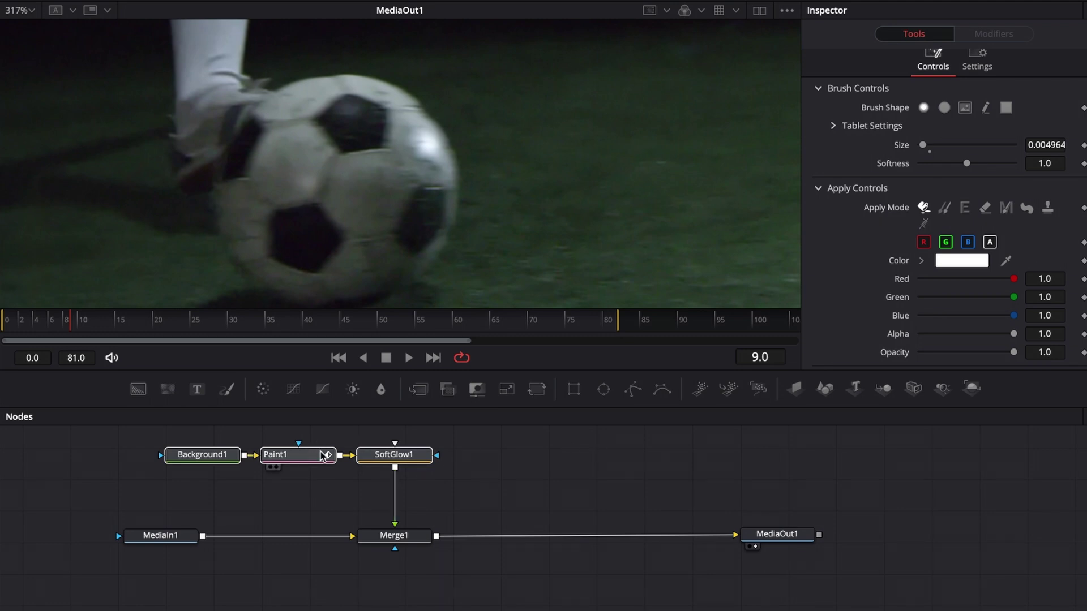
left_click(348, 436)
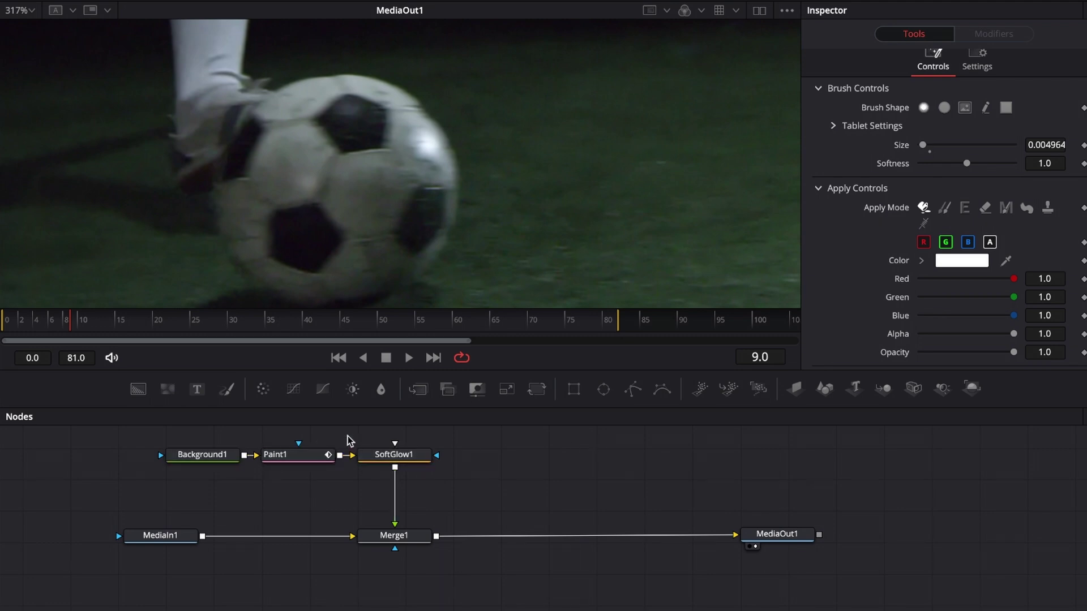
left_click(293, 457)
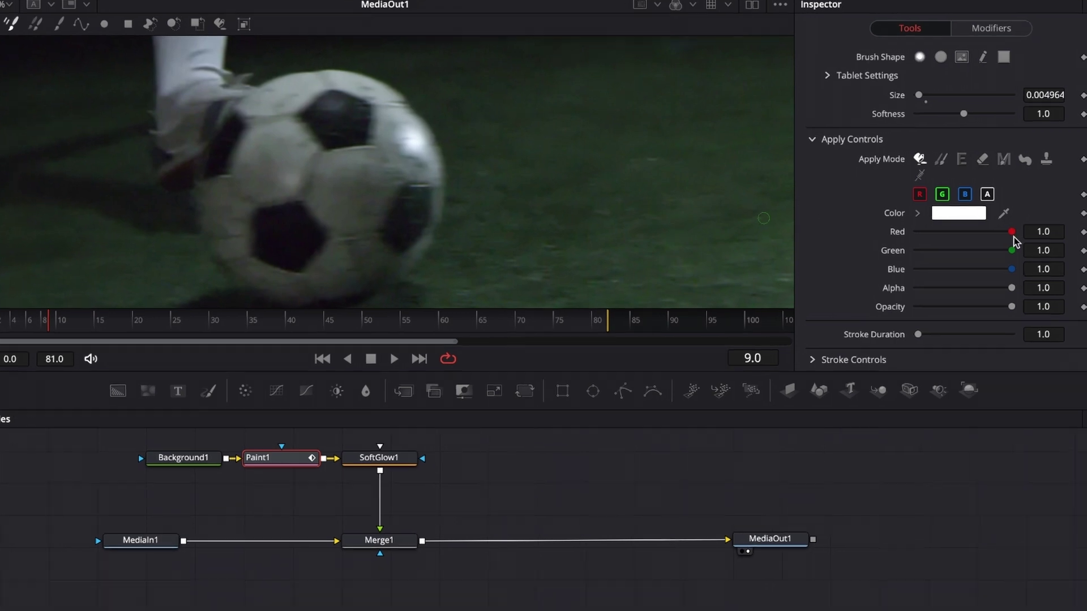
left_click_drag(1014, 232, 916, 236)
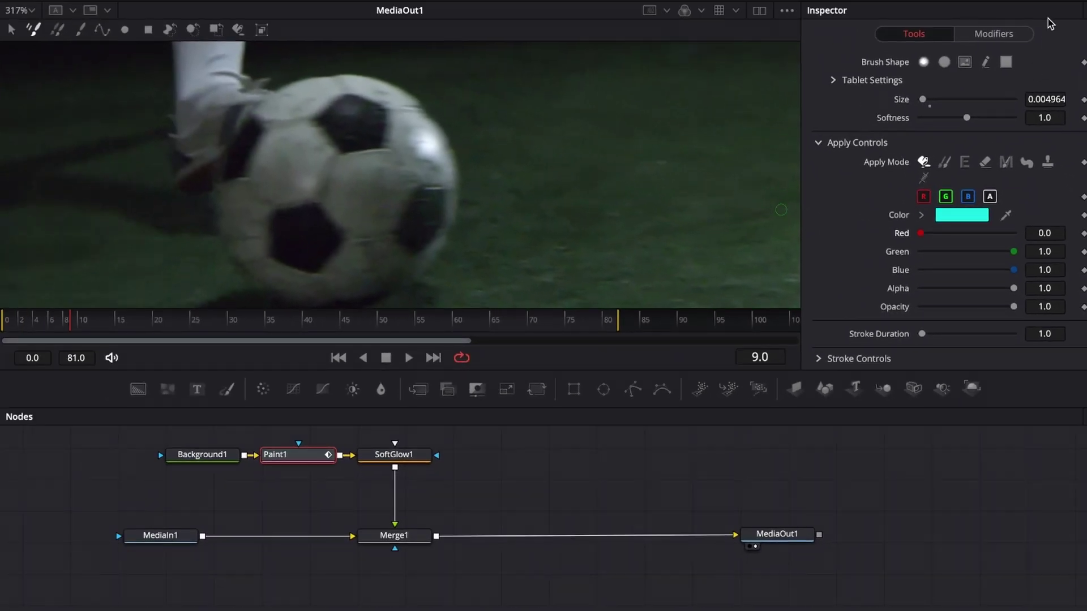
left_click(249, 115)
Paint cyan strokes along the ball's left, lower-left and top edges on frames 9 through 15
left_click_drag(228, 141, 215, 178)
key("Right")
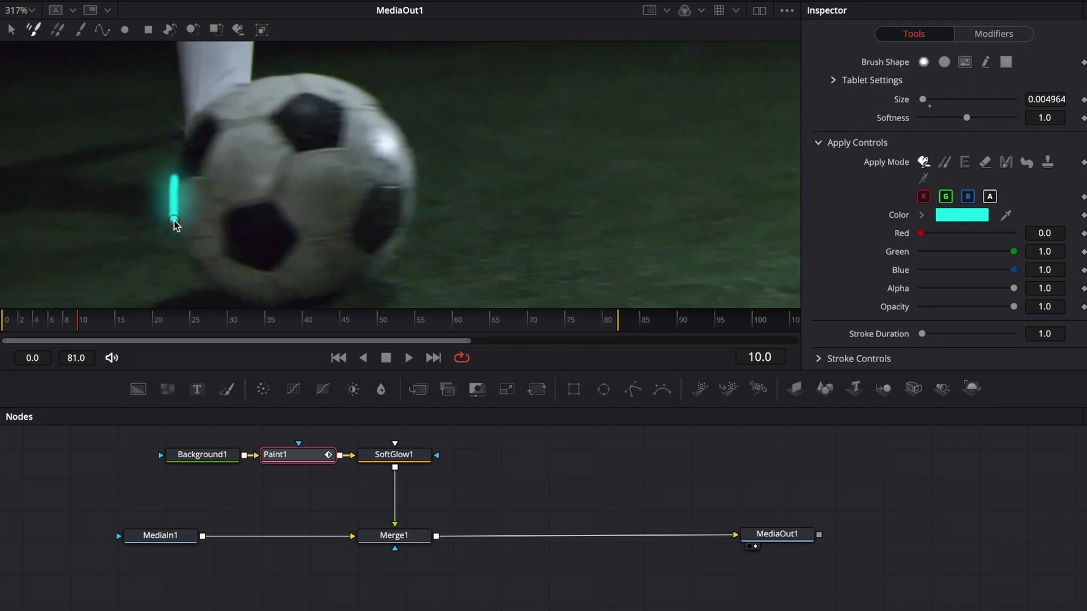
left_click_drag(187, 249, 200, 267)
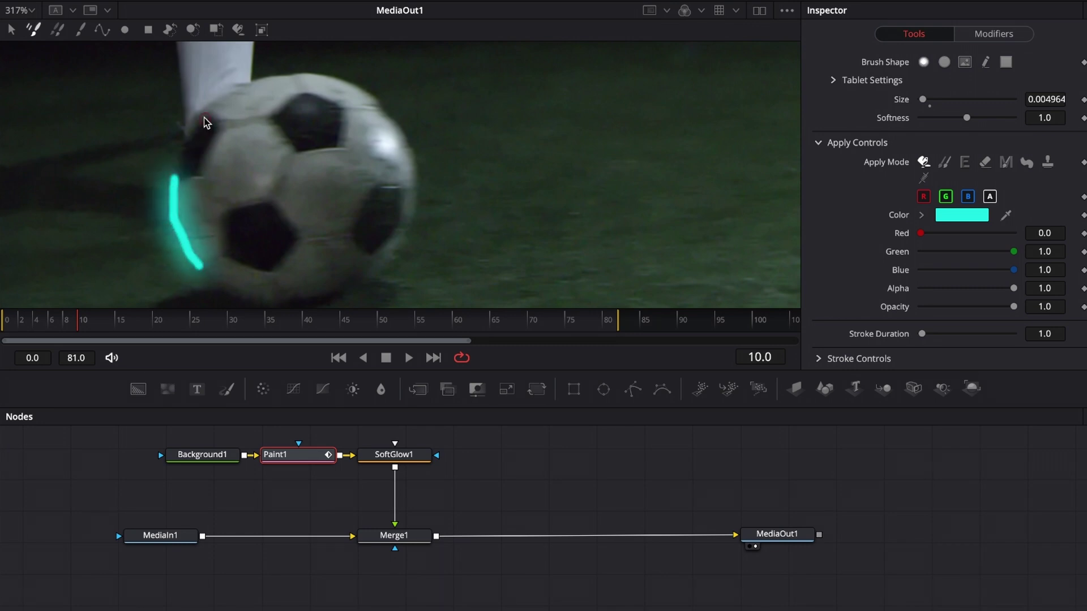
key("Right")
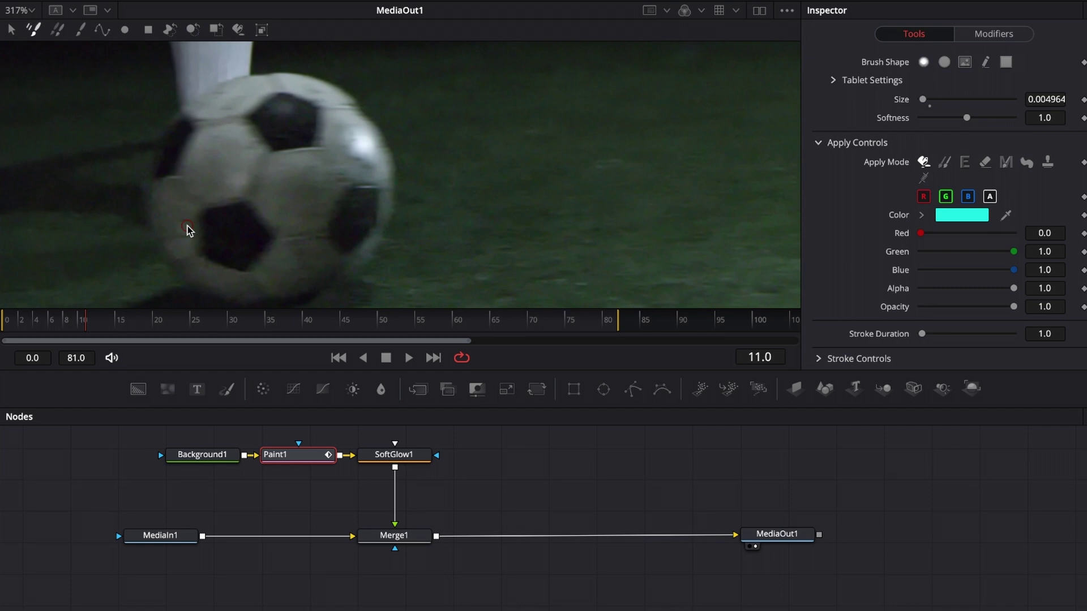
mouse_move(170, 262)
left_mouse_down()
mouse_move(212, 291)
mouse_move(263, 305)
mouse_move(279, 297)
left_mouse_up()
key("Right")
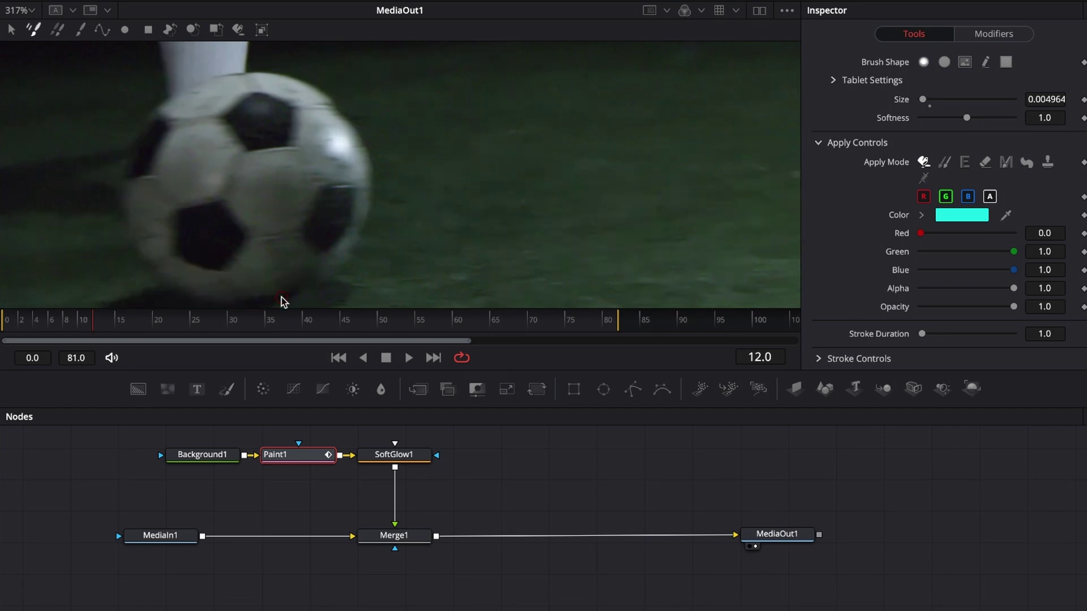
key("Right")
key("Right")
key("Right")
left_click_drag(176, 72, 70, 113)
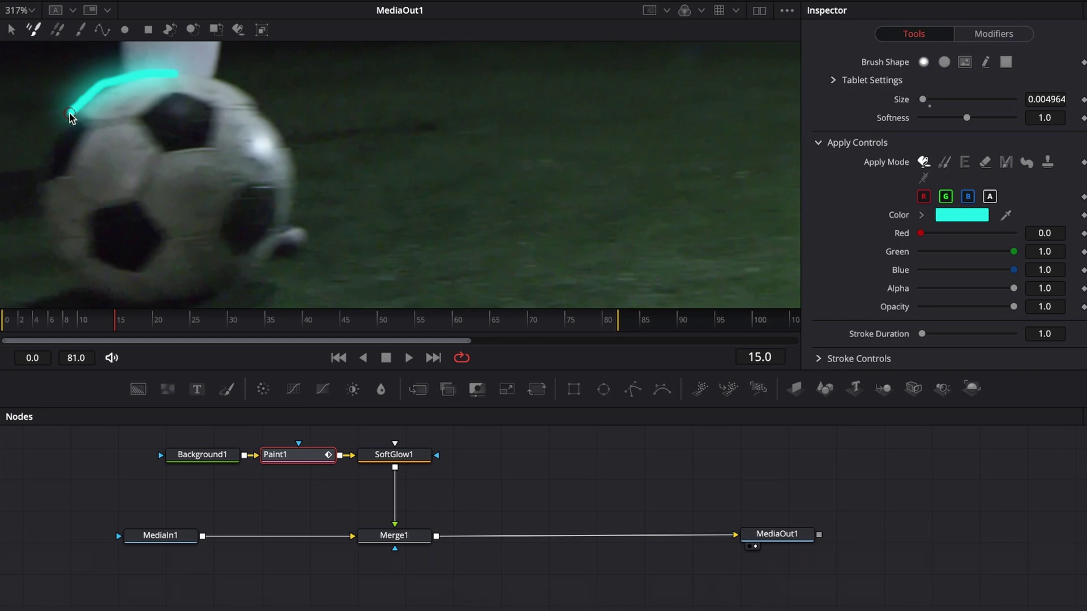
On frame 16, switch the paint colour to yellow with Red 1.0 and Blue 0.0
key("Right")
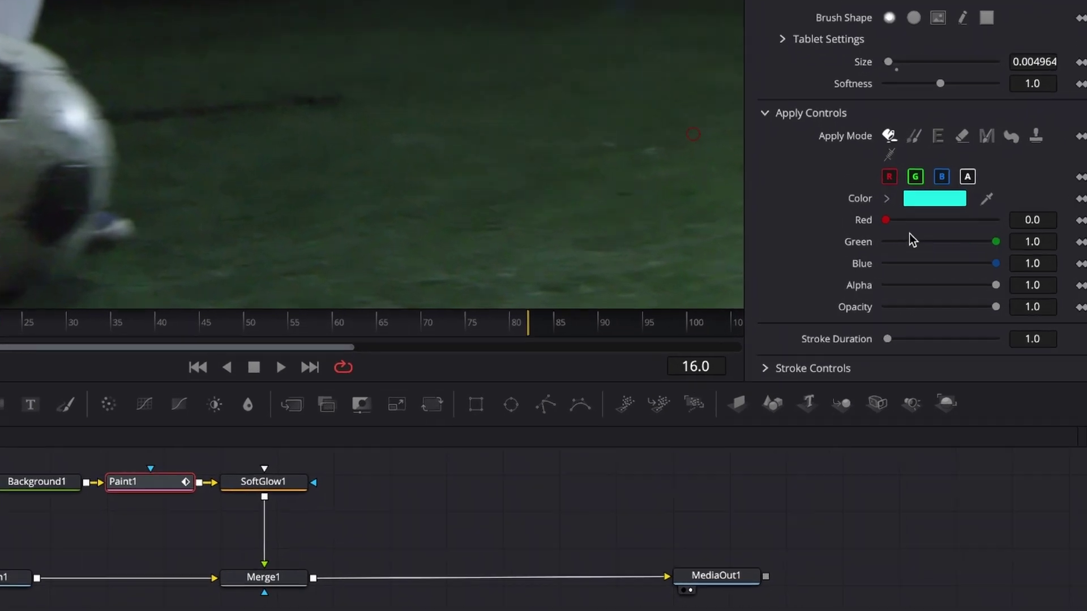
left_click_drag(886, 220, 1018, 236)
left_click_drag(952, 247, 738, 253)
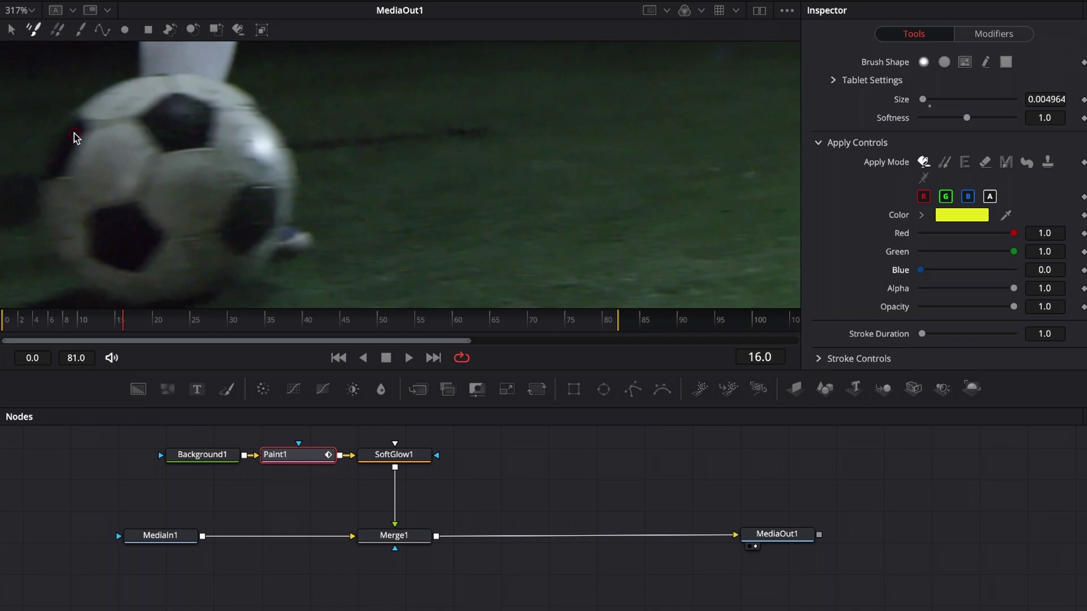
Trace yellow strokes down the ball's left edge on frames 16, 17 and 18
left_click(110, 113)
mouse_move(98, 122)
left_mouse_down()
mouse_move(81, 157)
mouse_move(82, 217)
left_mouse_up()
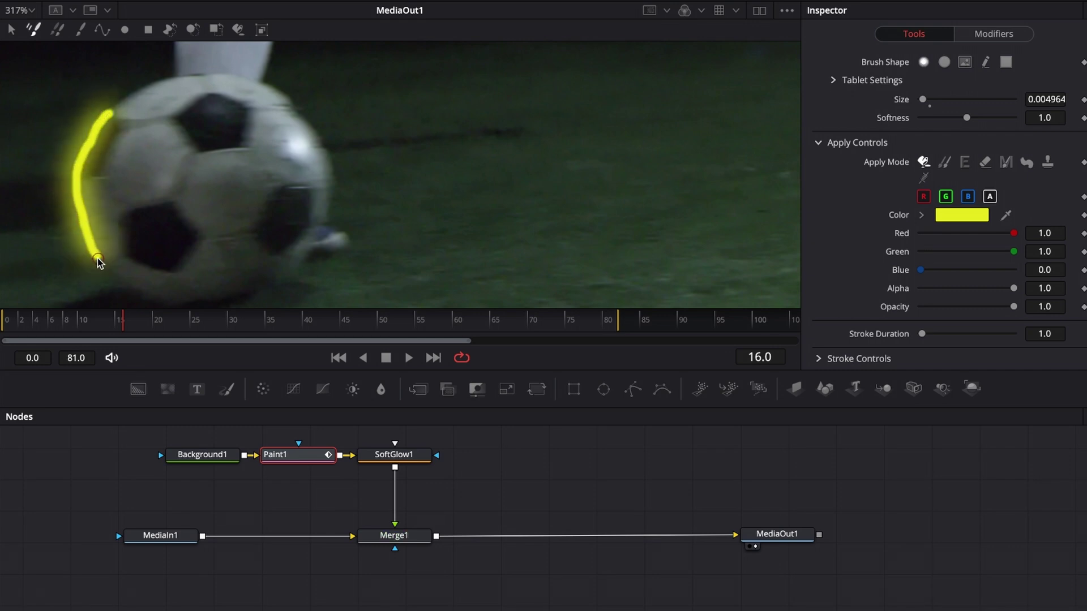
key("Right")
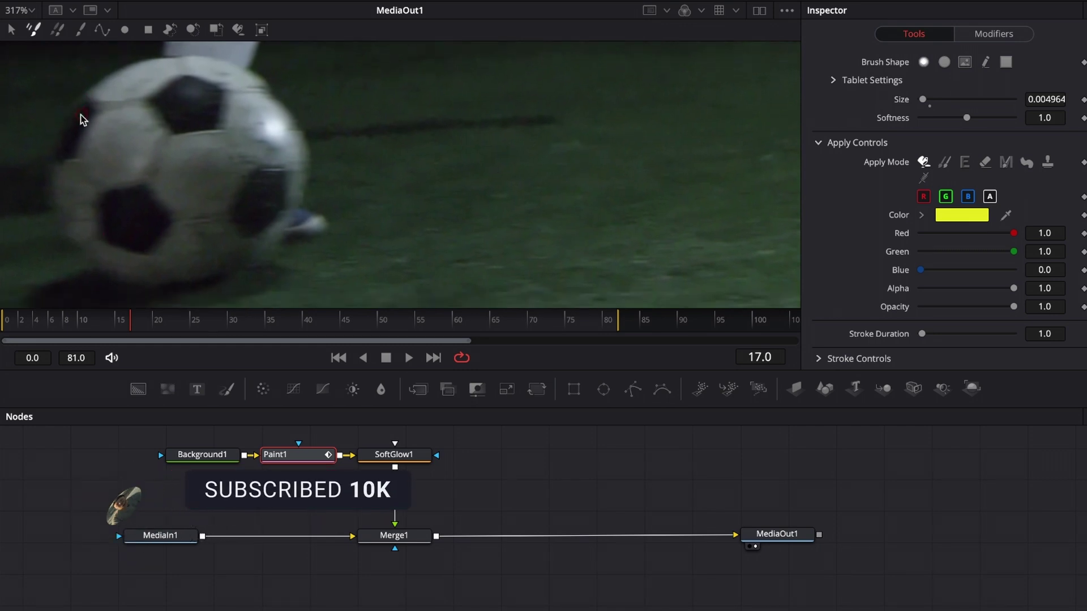
left_click_drag(85, 91, 70, 102)
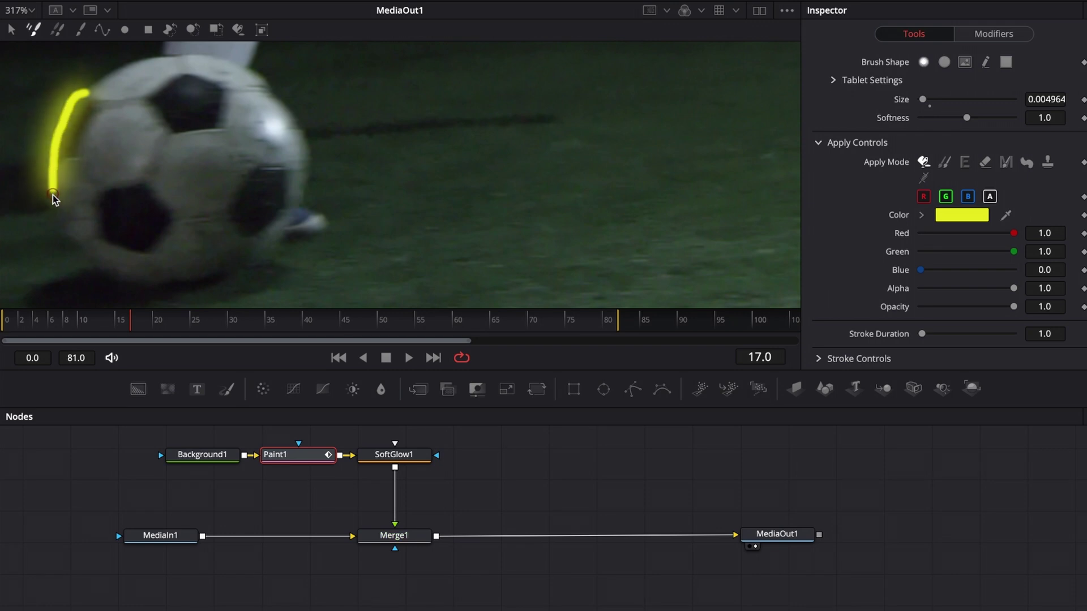
mouse_move(52, 196)
left_mouse_down()
mouse_move(67, 243)
mouse_move(116, 279)
mouse_move(154, 288)
left_mouse_up()
key("Right")
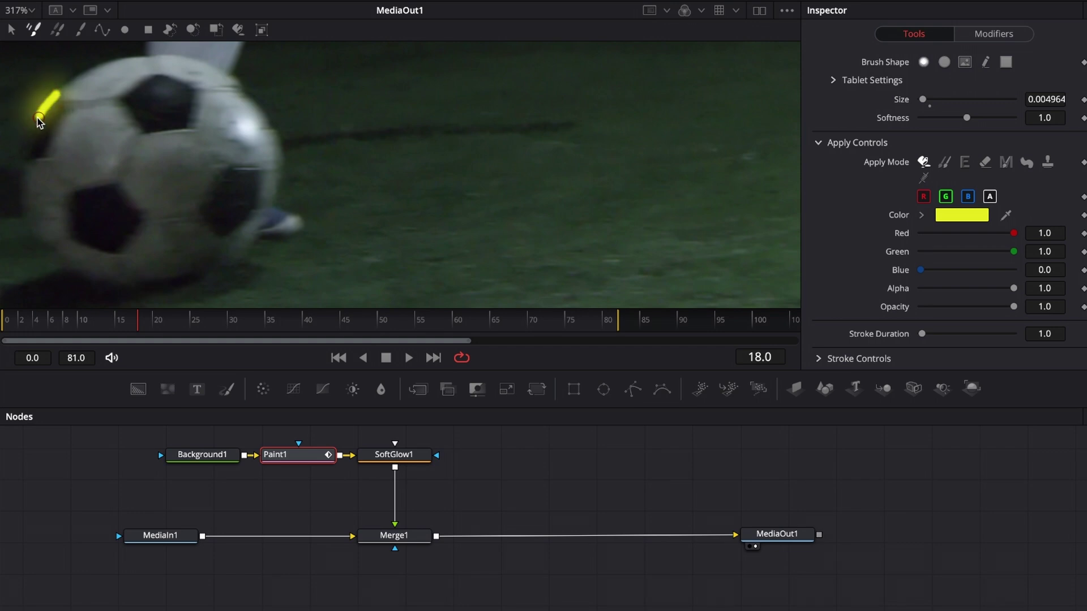
mouse_move(32, 144)
left_mouse_down()
mouse_move(46, 230)
mouse_move(69, 263)
mouse_move(106, 281)
mouse_move(188, 278)
mouse_move(227, 262)
mouse_move(260, 217)
left_mouse_up()
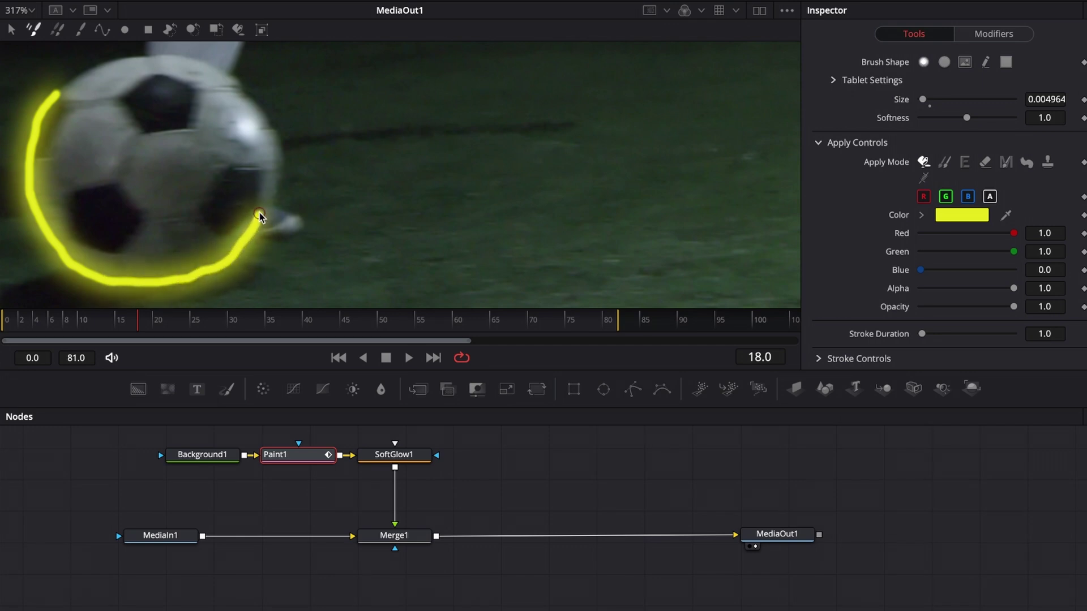
Draw a complete yellow outline around the ball on frame 19, closing it across the top
key("Right")
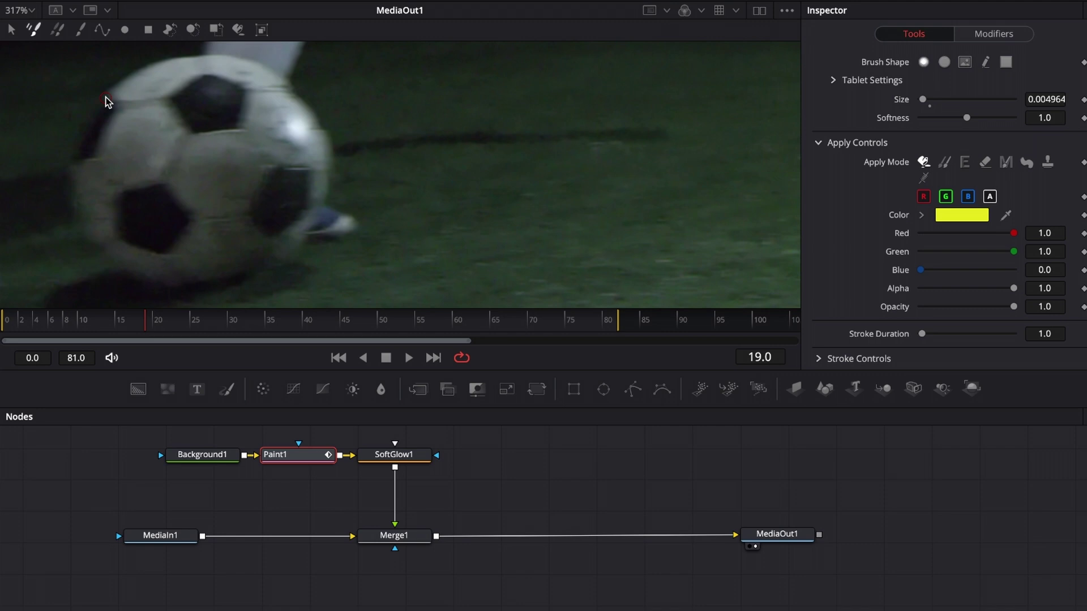
left_click(103, 97)
mouse_move(72, 172)
left_mouse_down()
mouse_move(83, 224)
mouse_move(113, 253)
mouse_move(164, 282)
mouse_move(223, 283)
mouse_move(287, 251)
mouse_move(308, 226)
mouse_move(323, 134)
left_mouse_up()
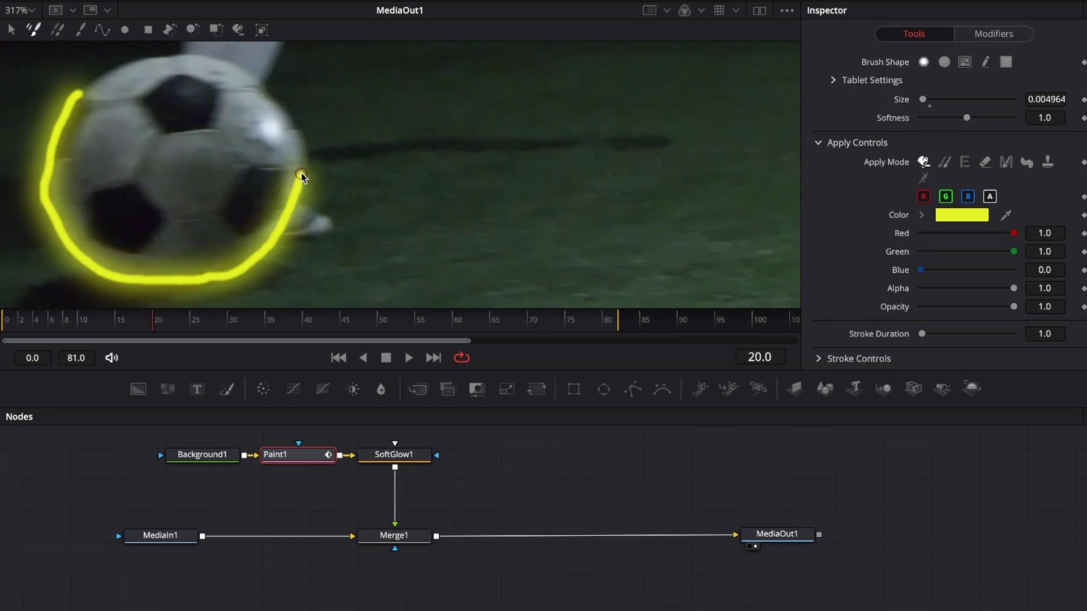
mouse_move(301, 172)
left_mouse_down()
mouse_move(294, 122)
mouse_move(272, 97)
left_mouse_up()
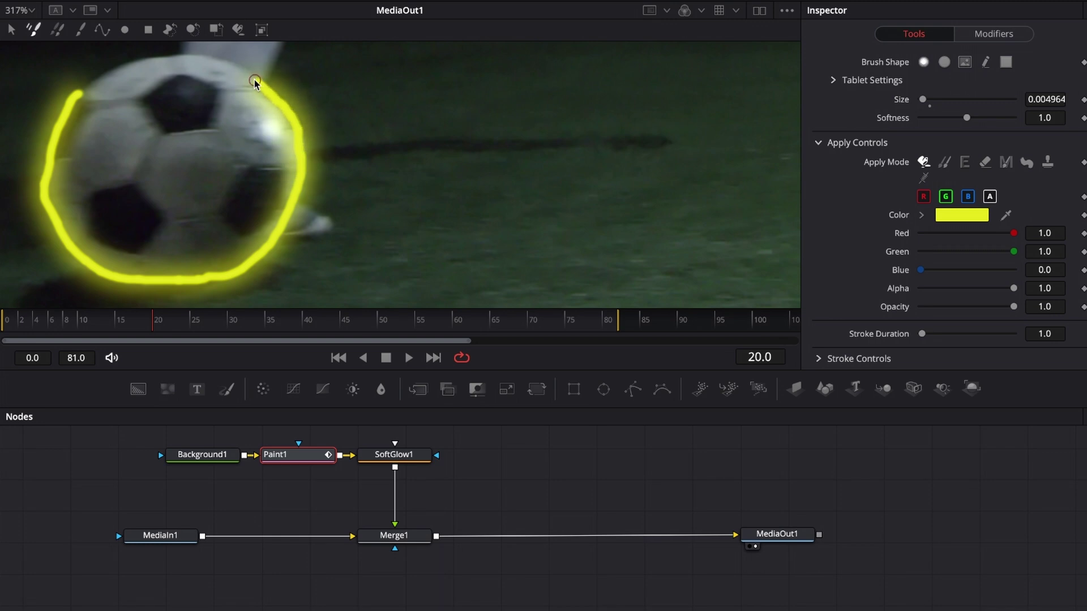
left_click_drag(198, 58, 181, 57)
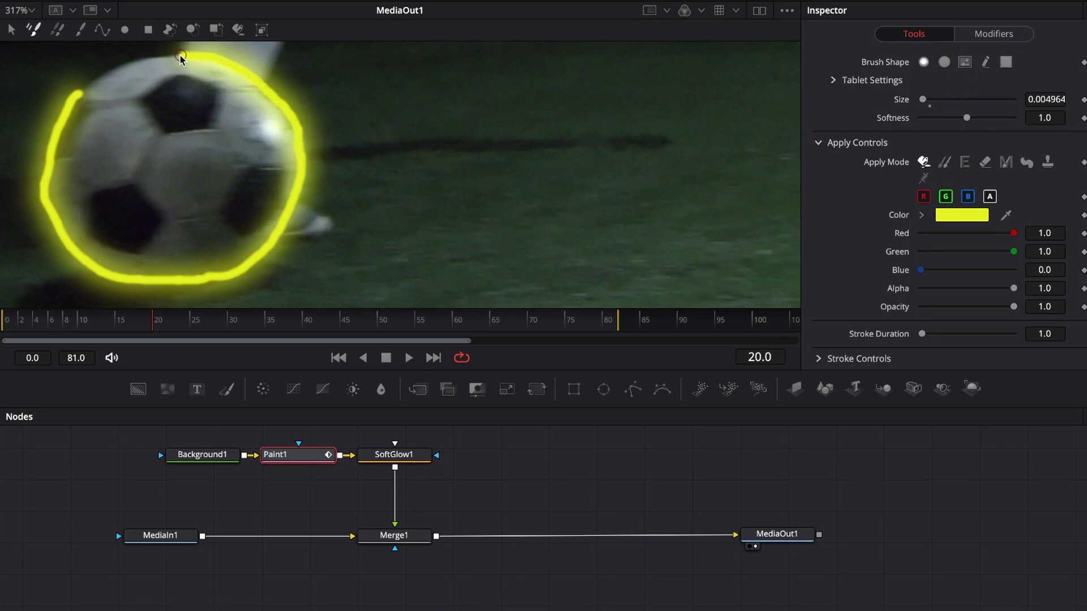
key("Right")
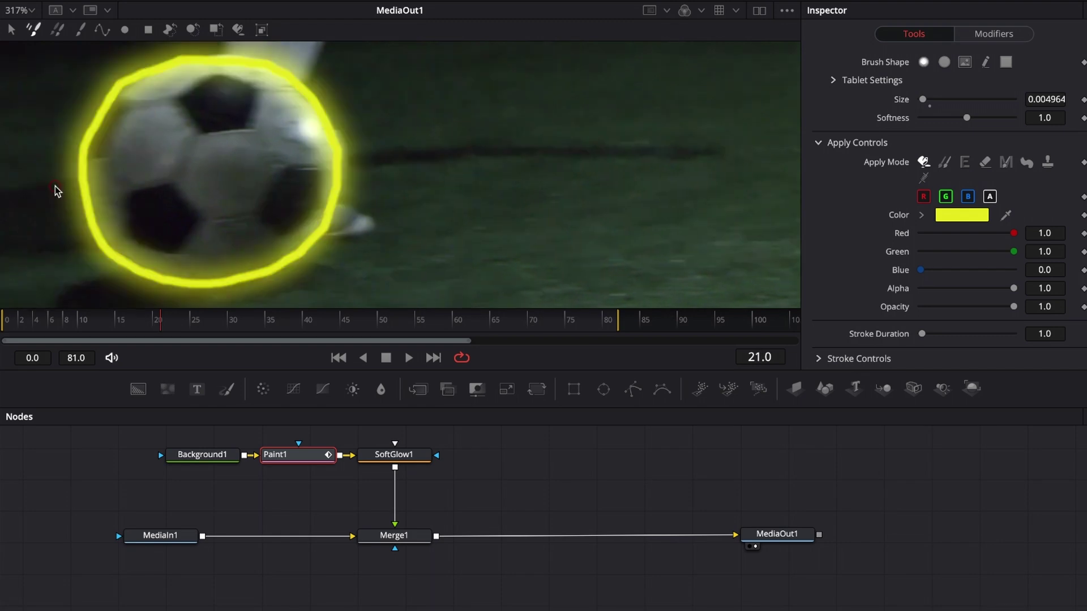
Trace the yellow outline down the ball's left edge and across its top through frame 24, then go to frame 25
key("Right")
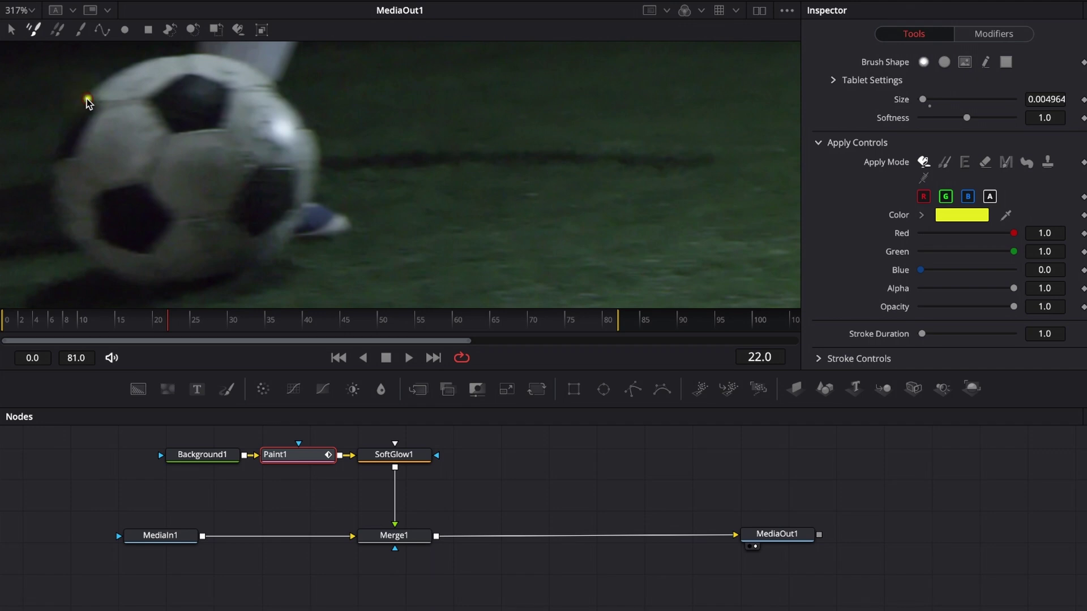
mouse_move(61, 158)
left_mouse_down()
mouse_move(67, 205)
mouse_move(102, 260)
mouse_move(126, 274)
left_mouse_up()
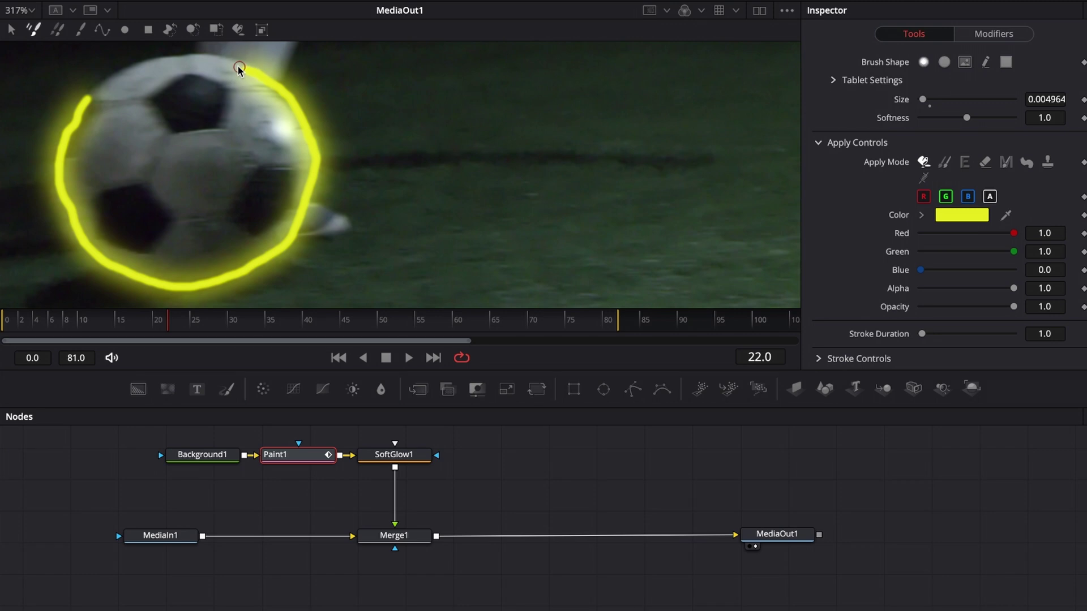
mouse_move(238, 67)
left_mouse_down()
mouse_move(181, 55)
mouse_move(124, 70)
left_mouse_up()
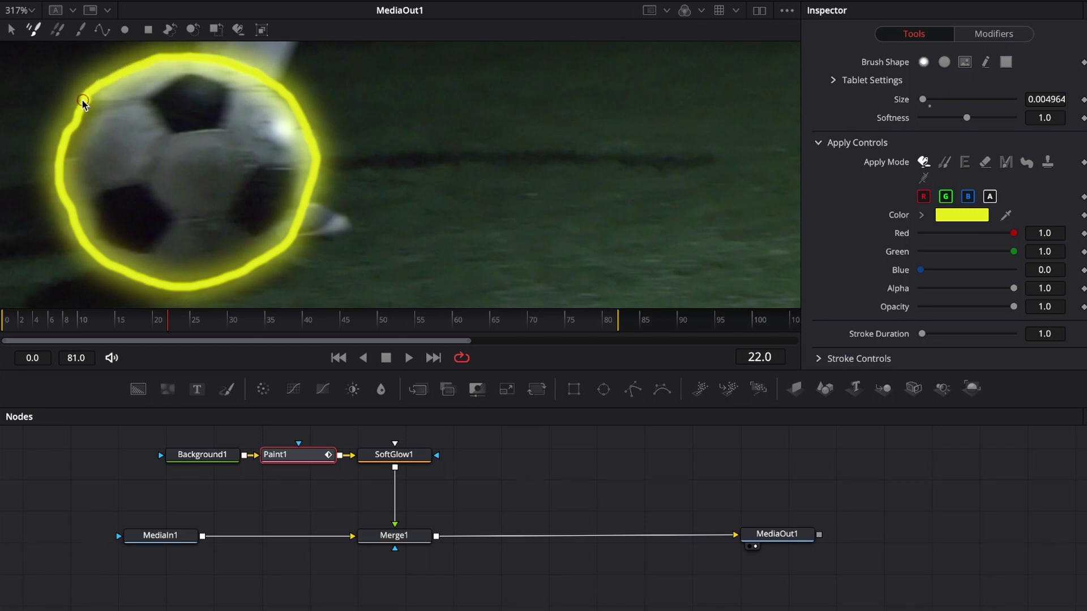
key("Right")
key("Right")
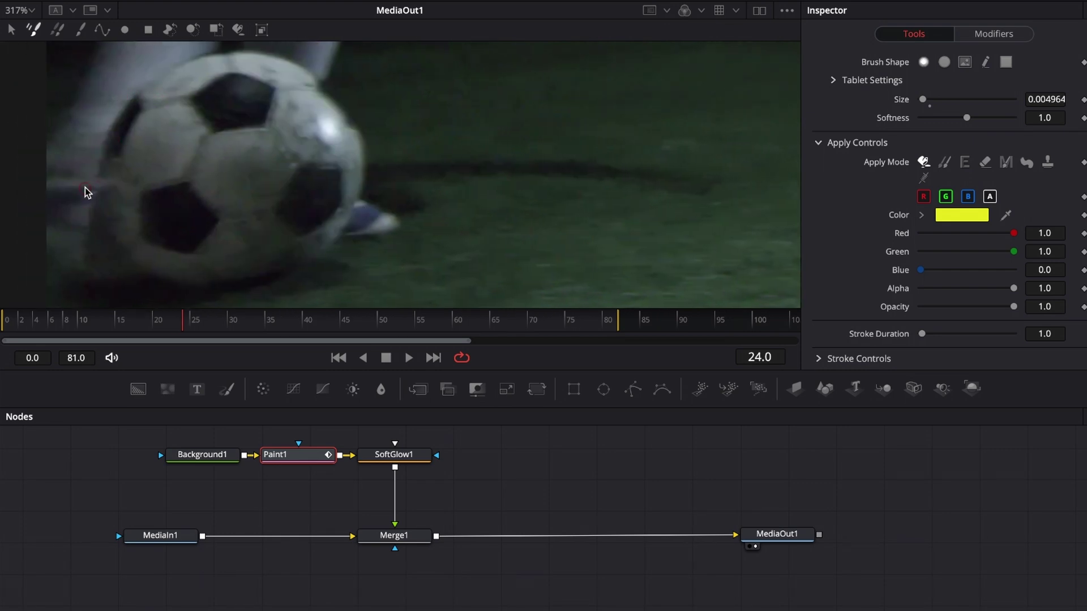
mouse_move(133, 102)
left_mouse_down()
mouse_move(103, 149)
mouse_move(102, 199)
mouse_move(130, 256)
mouse_move(177, 282)
mouse_move(129, 109)
left_mouse_up()
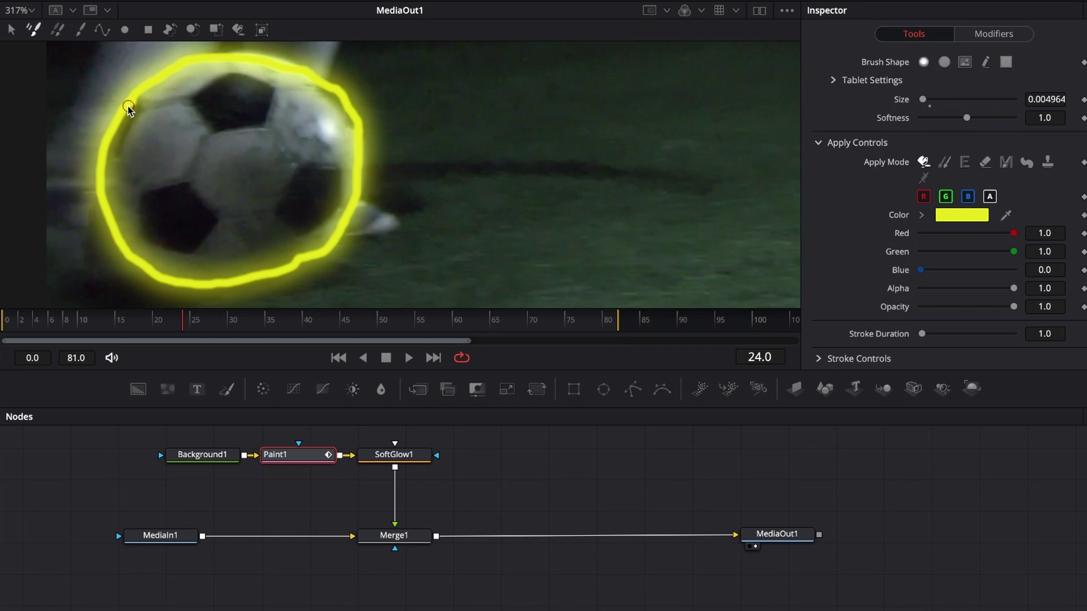
key("Right")
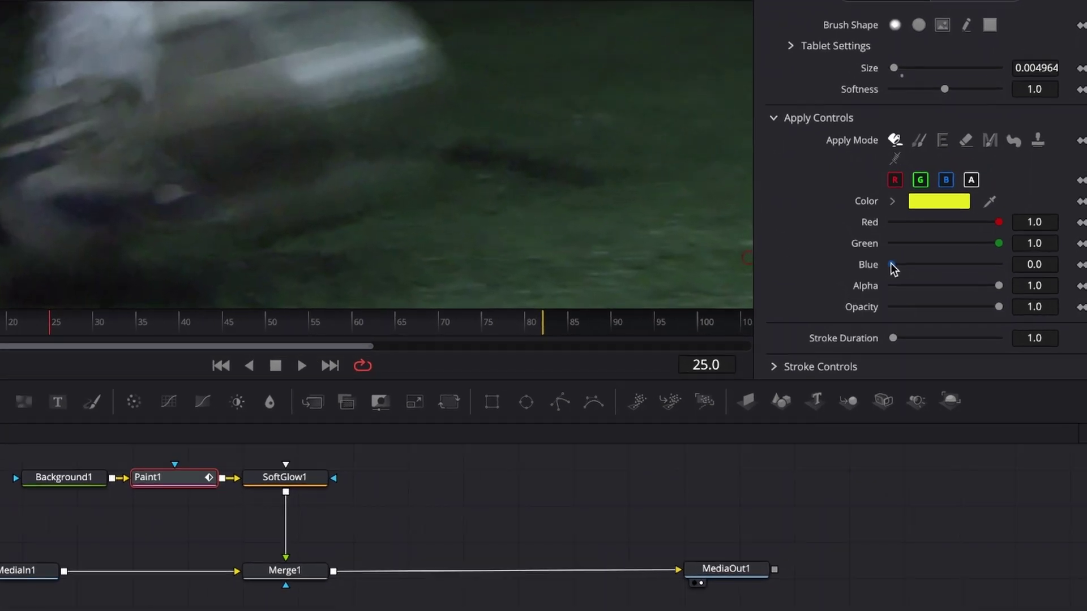
Set the paint back to white and draw four speed lines behind the ball on frames 25 and 26
left_click_drag(920, 270, 985, 268)
left_click_drag(904, 244, 977, 236)
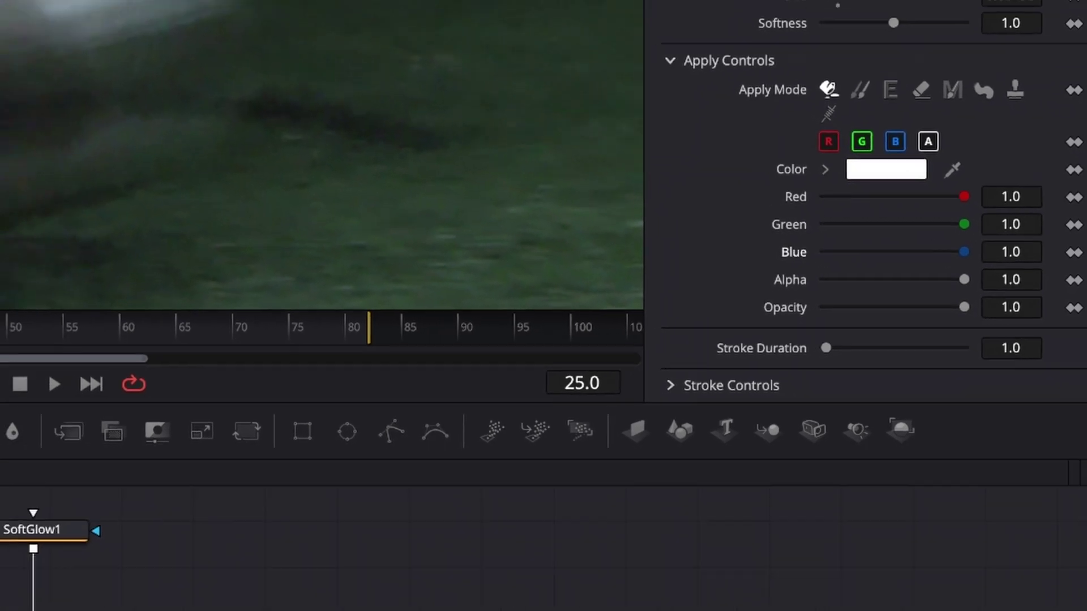
left_click_drag(0, 0, 0, 0)
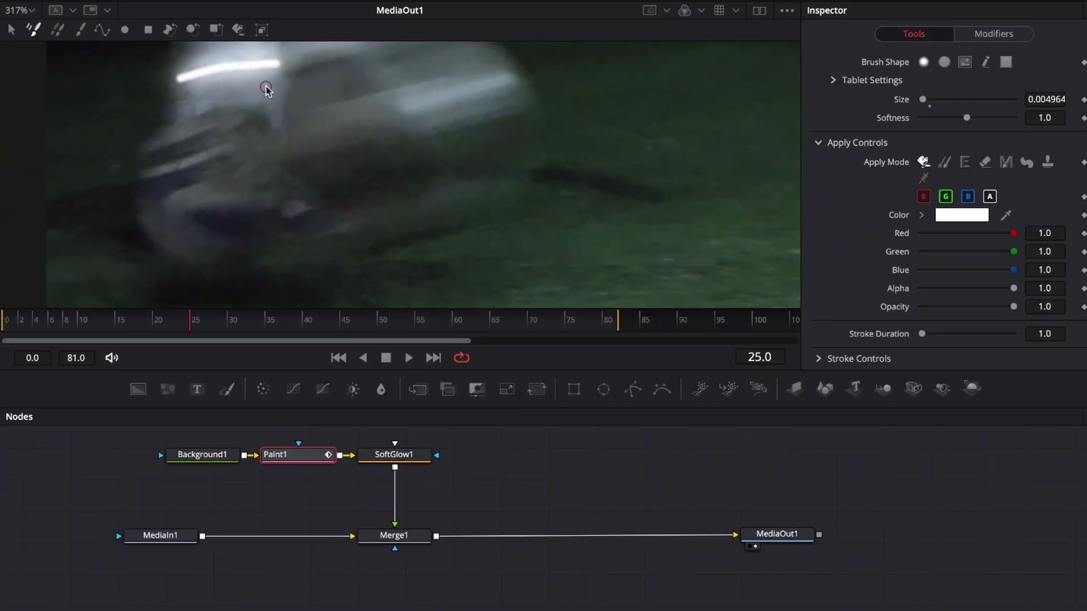
left_click_drag(279, 91, 182, 111)
left_click_drag(271, 122, 163, 150)
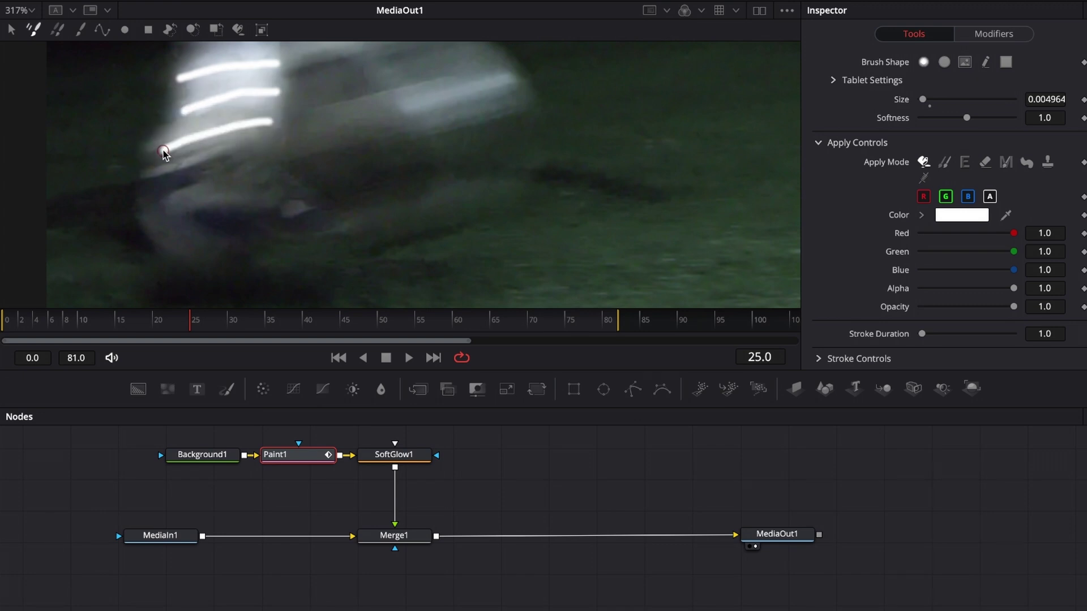
key("Right")
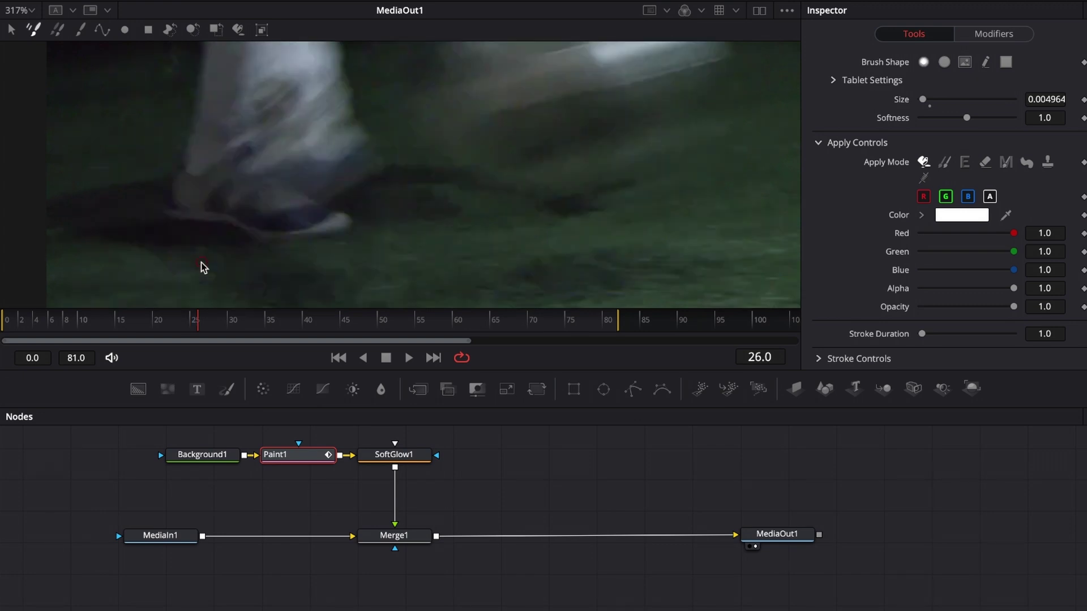
scroll(425, 160, "down", 6)
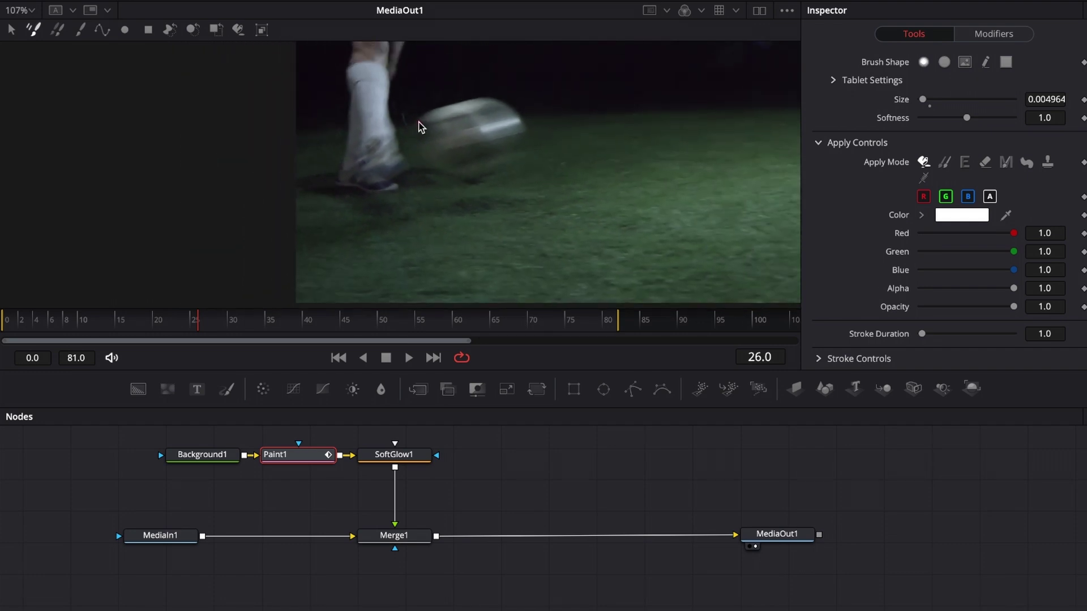
left_click_drag(410, 121, 386, 128)
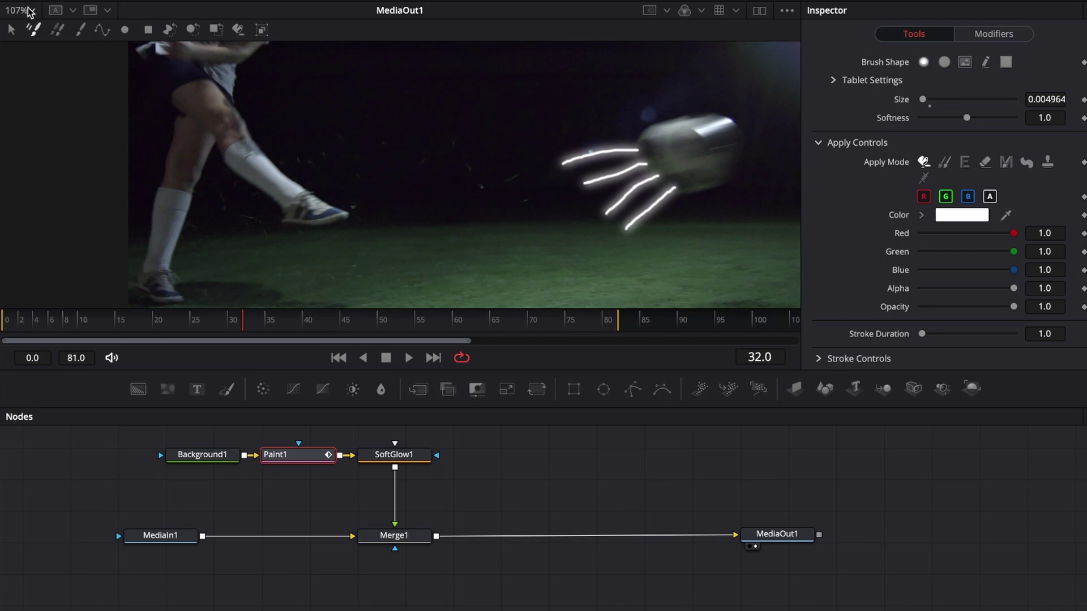
left_click(29, 10)
left_click(26, 28)
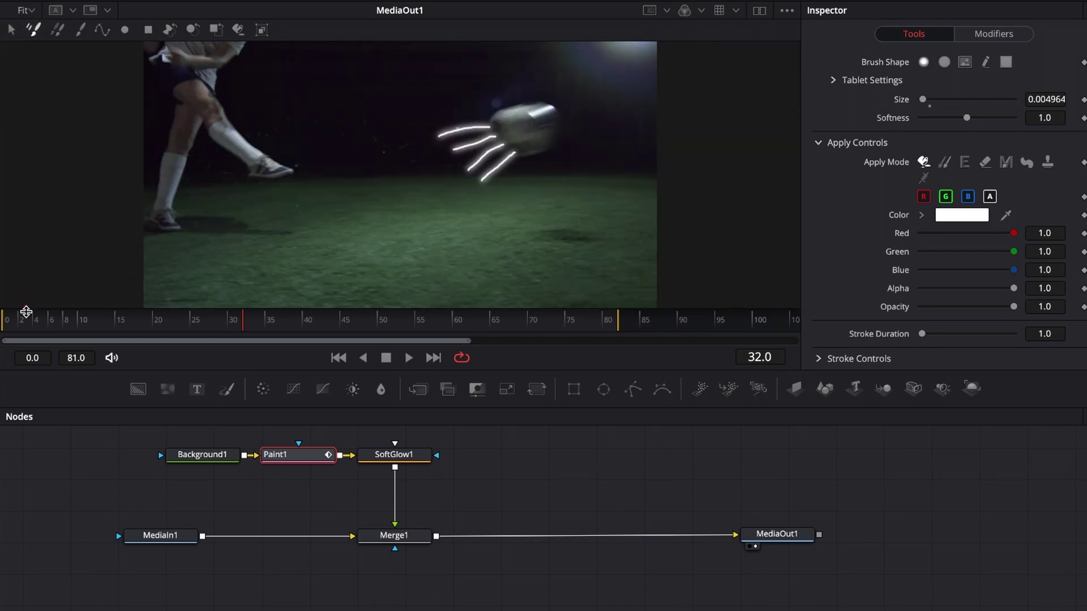
left_click_drag(28, 322, 3, 324)
key("space")
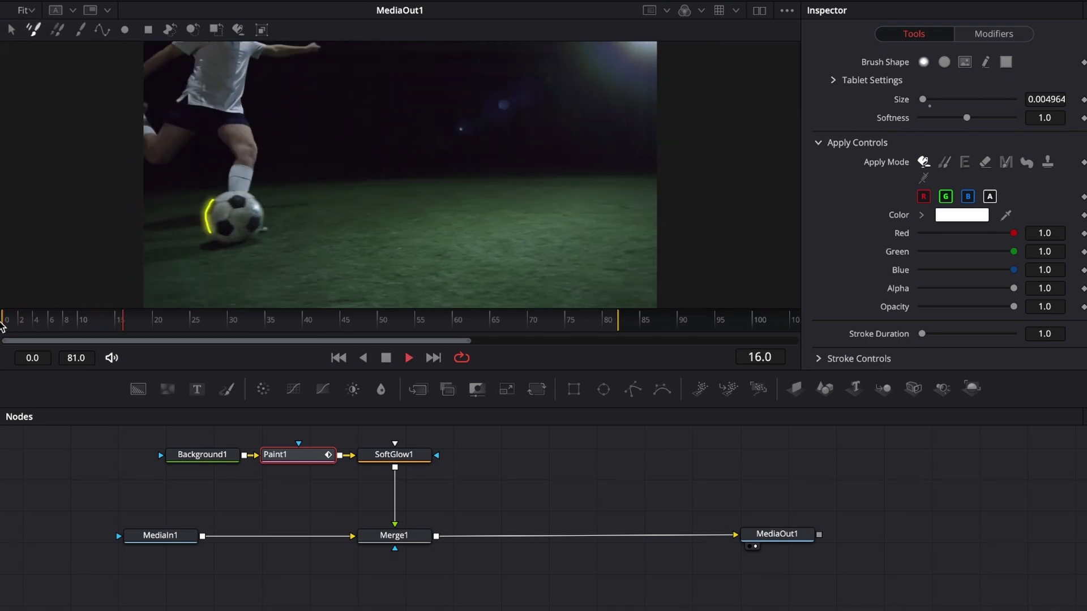
key("space")
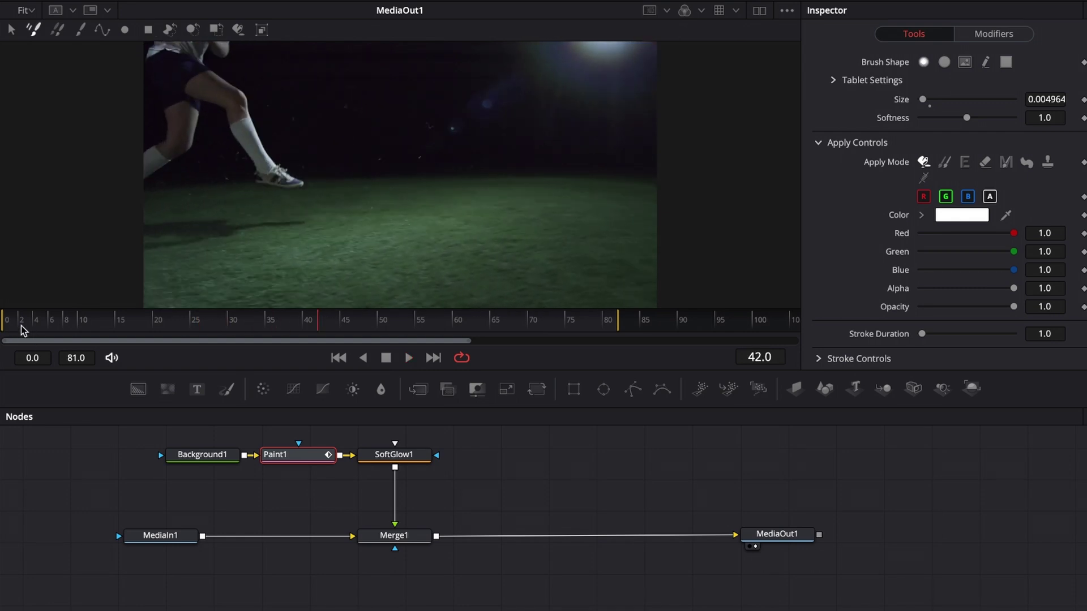
left_click(8, 323)
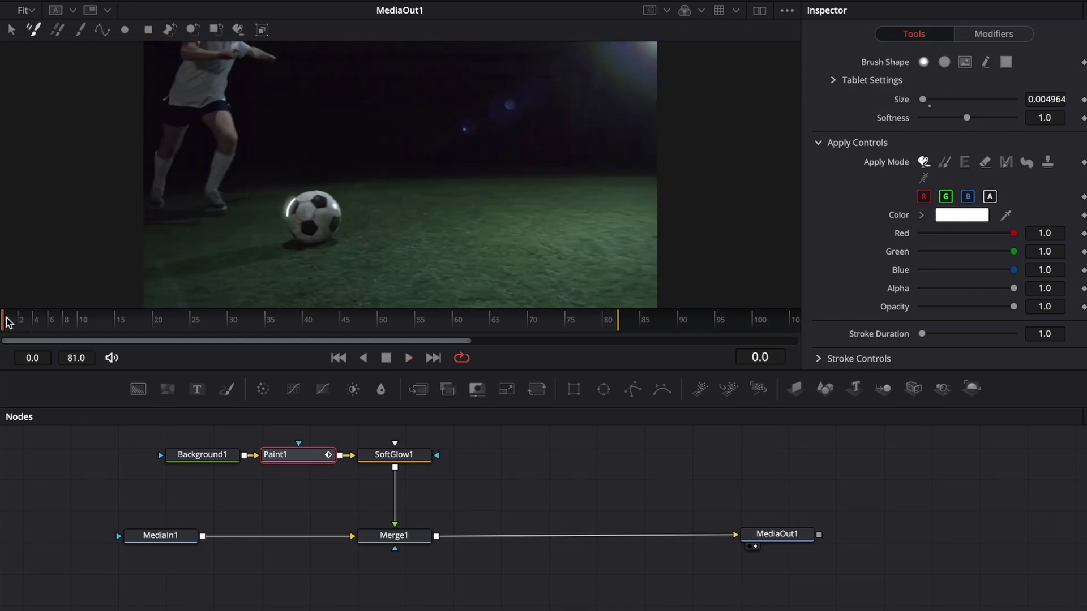
key("space")
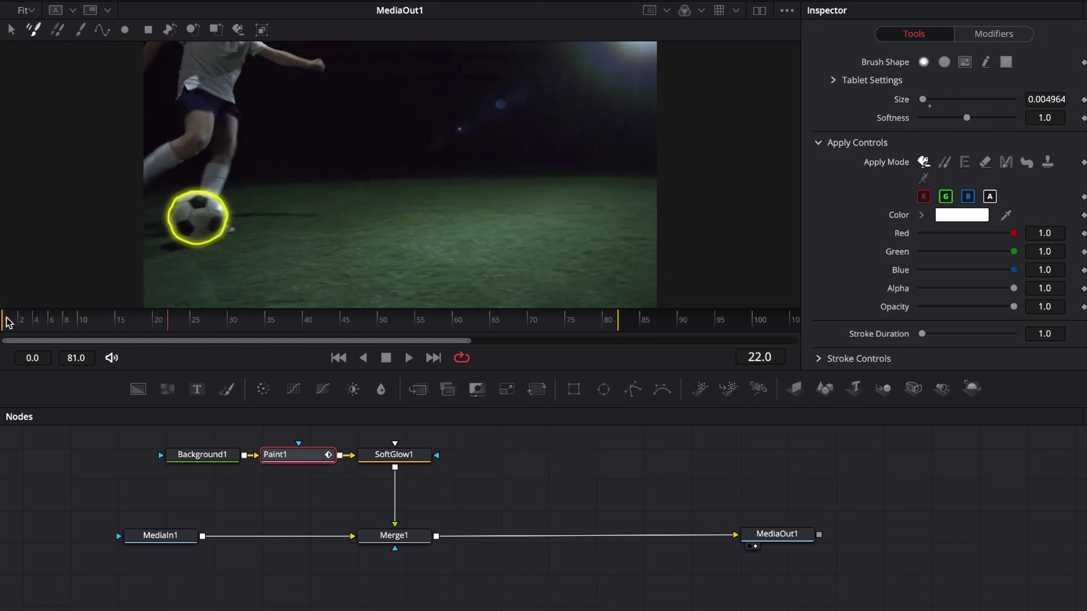
key("Left")
key("Left")
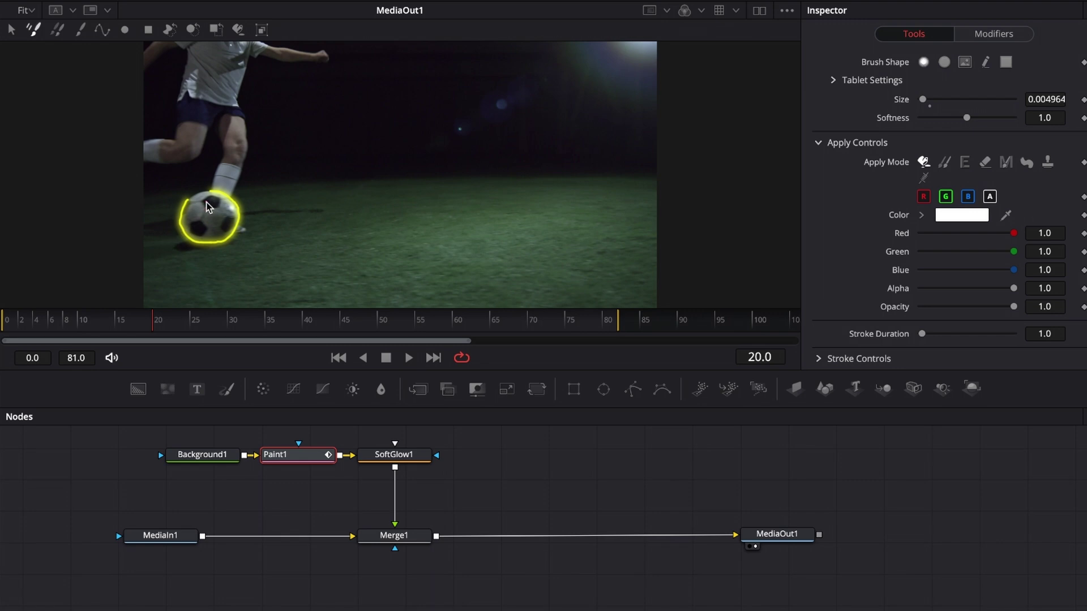
Go to frame 21, zoom onto the ball, and set the paint colour to orange
key("Right")
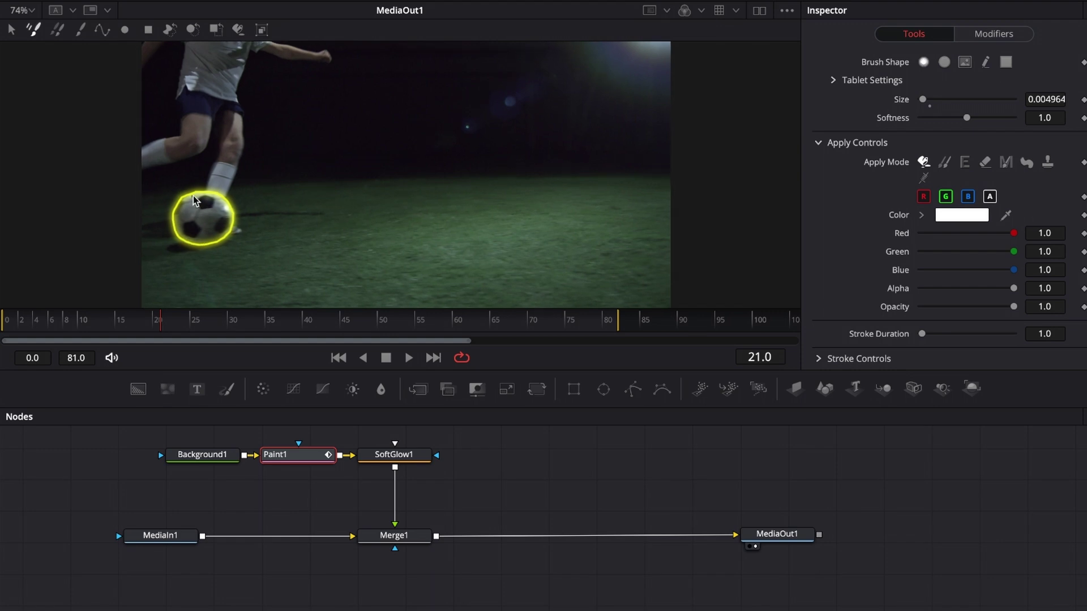
scroll(193, 195, "up", 8)
scroll(193, 198, "down", 3)
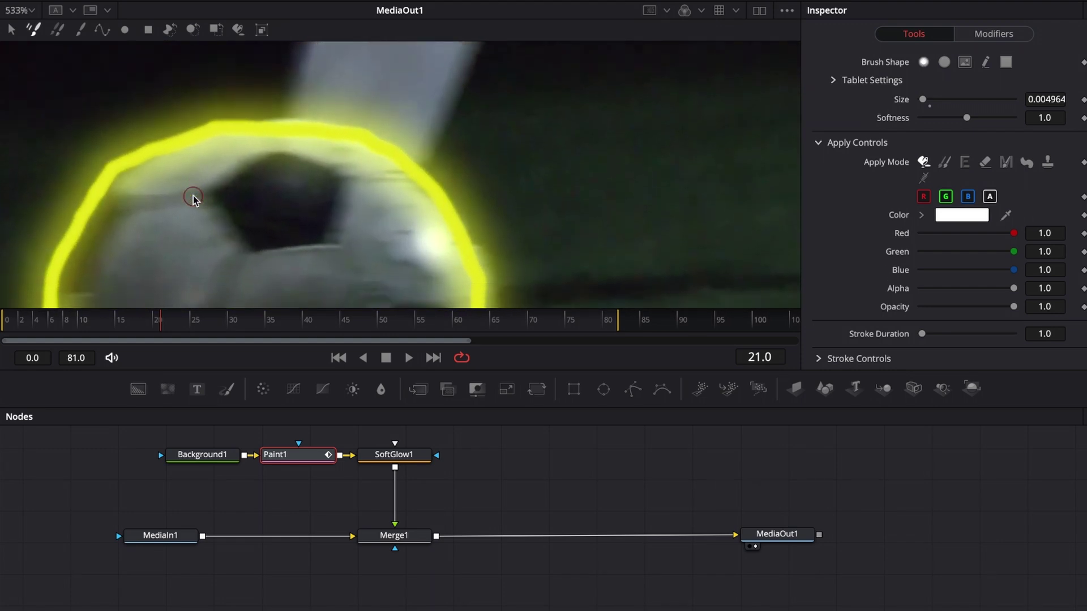
scroll(193, 199, "down", 2)
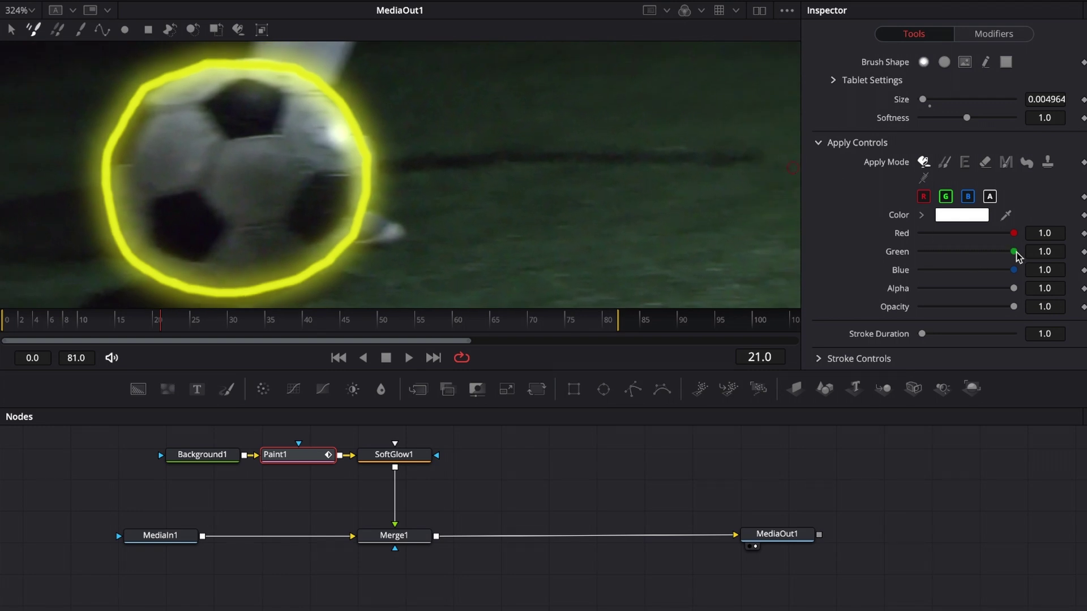
left_click(960, 214)
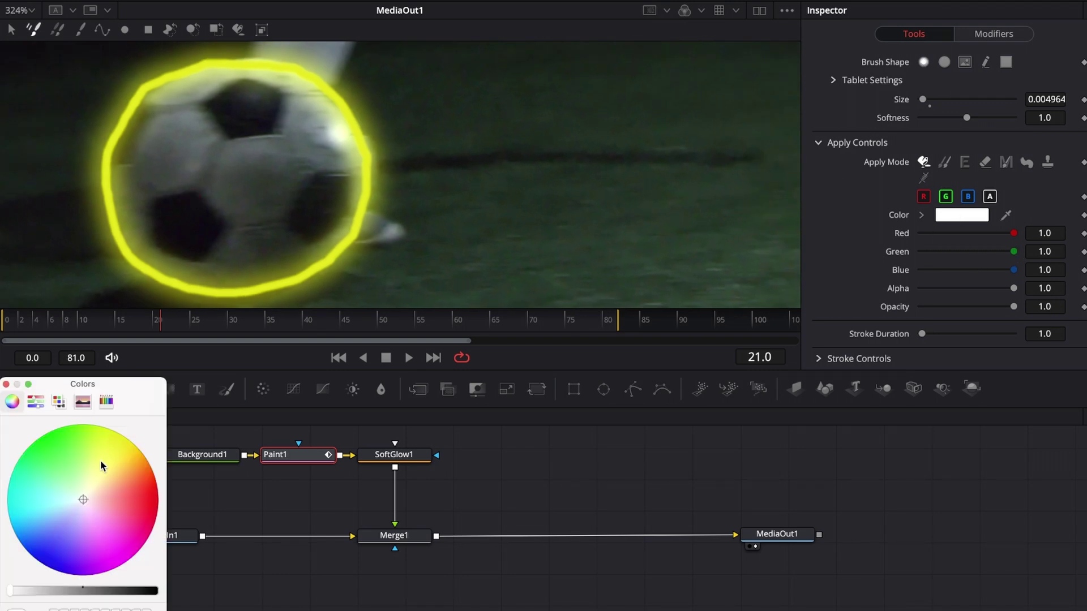
left_click_drag(85, 499, 174, 452)
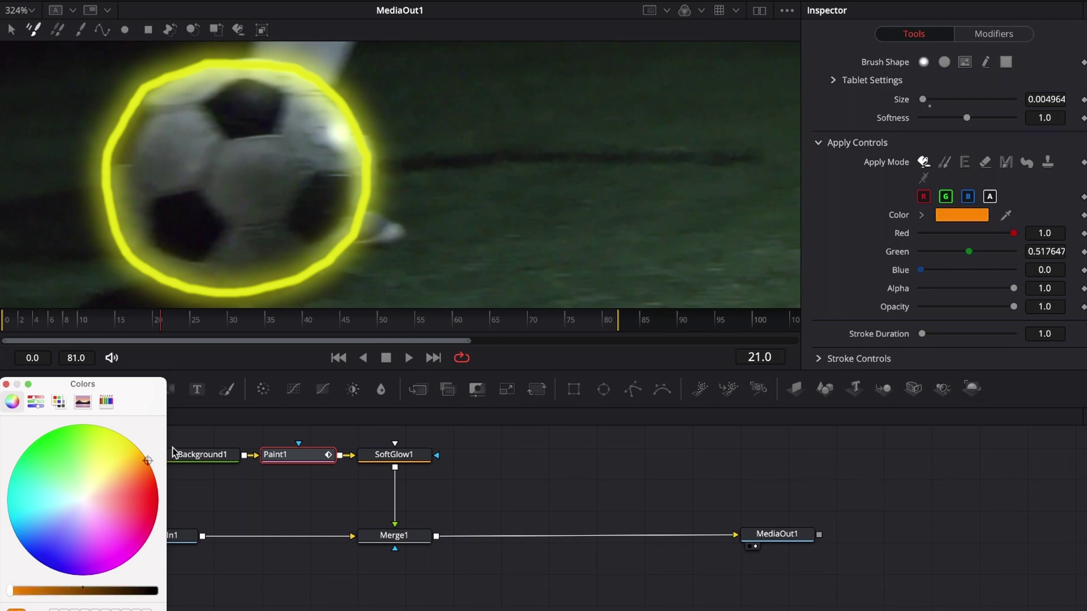
left_click(7, 384)
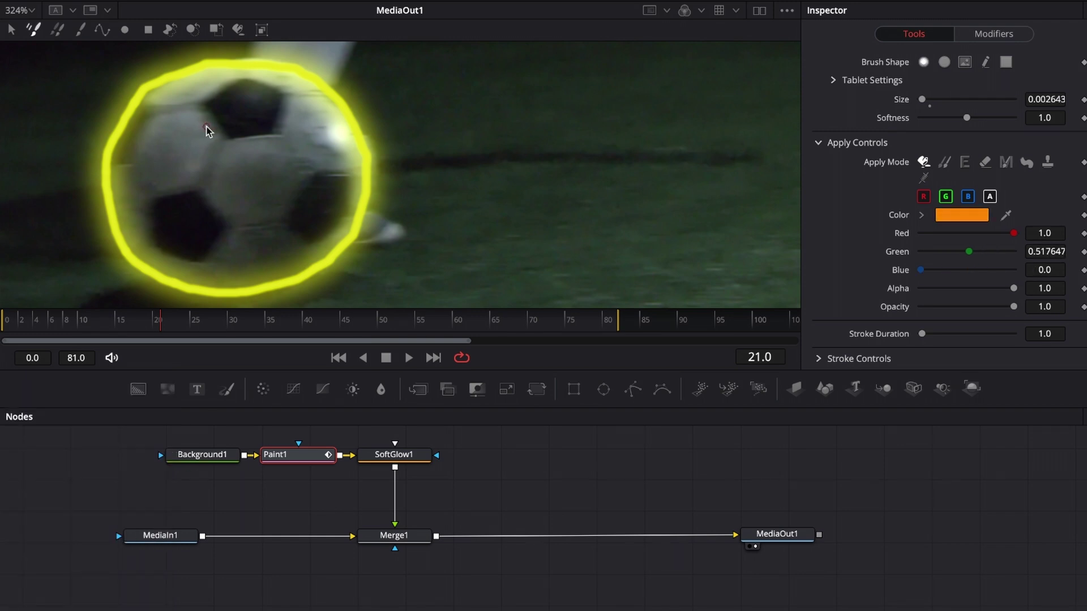
Paint the X eye, dash eye, smile and tongue on the ball
mouse_move(172, 111)
left_mouse_down()
mouse_move(207, 150)
mouse_move(182, 142)
mouse_move(217, 108)
mouse_move(312, 132)
left_mouse_up()
mouse_move(173, 197)
left_mouse_down()
mouse_move(241, 210)
mouse_move(316, 179)
left_mouse_up()
mouse_move(262, 210)
left_mouse_down()
mouse_move(279, 229)
mouse_move(298, 205)
left_mouse_up()
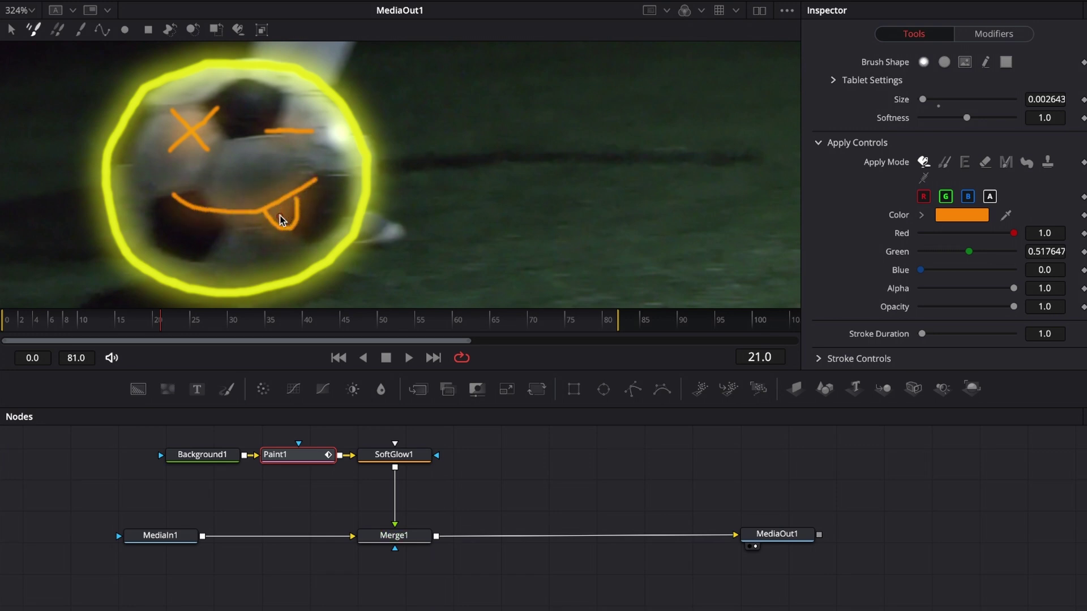
mouse_move(283, 220)
left_mouse_down("ctrl")
mouse_move(270, 214)
mouse_move(293, 222)
mouse_move(291, 203)
mouse_move(274, 213)
mouse_move(283, 215)
left_mouse_up("ctrl")
On frame 22, shrink the brush and repaint the X eye, dash eye, smile and tongue
key("Right")
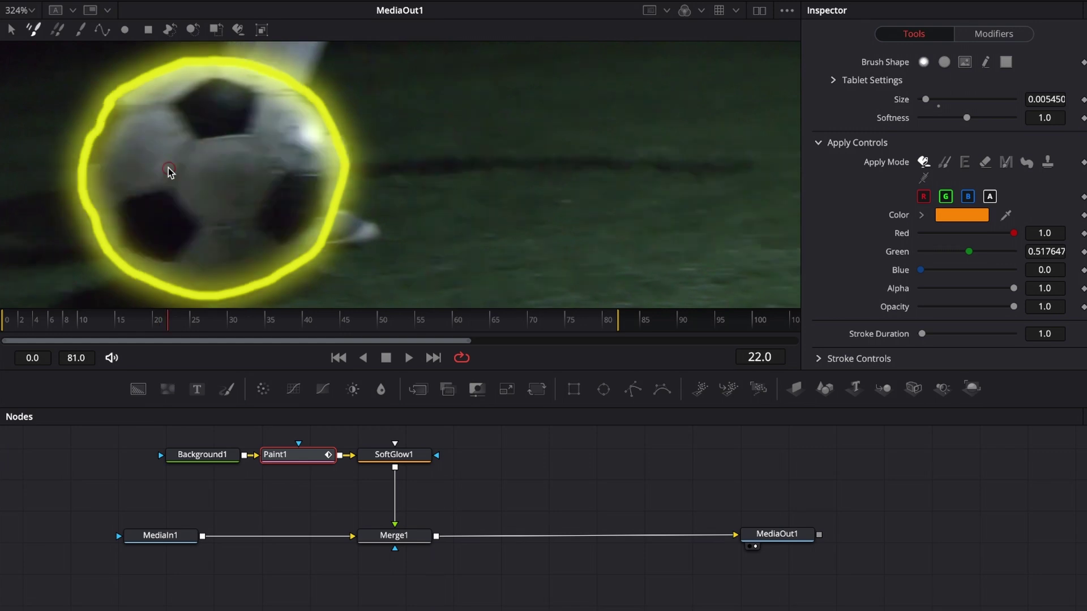
mouse_move(153, 139)
left_mouse_down()
mouse_move(175, 157)
mouse_move(174, 122)
mouse_move(276, 131)
left_mouse_up()
mouse_move(142, 198)
left_mouse_down()
mouse_move(213, 220)
mouse_move(290, 180)
left_mouse_up()
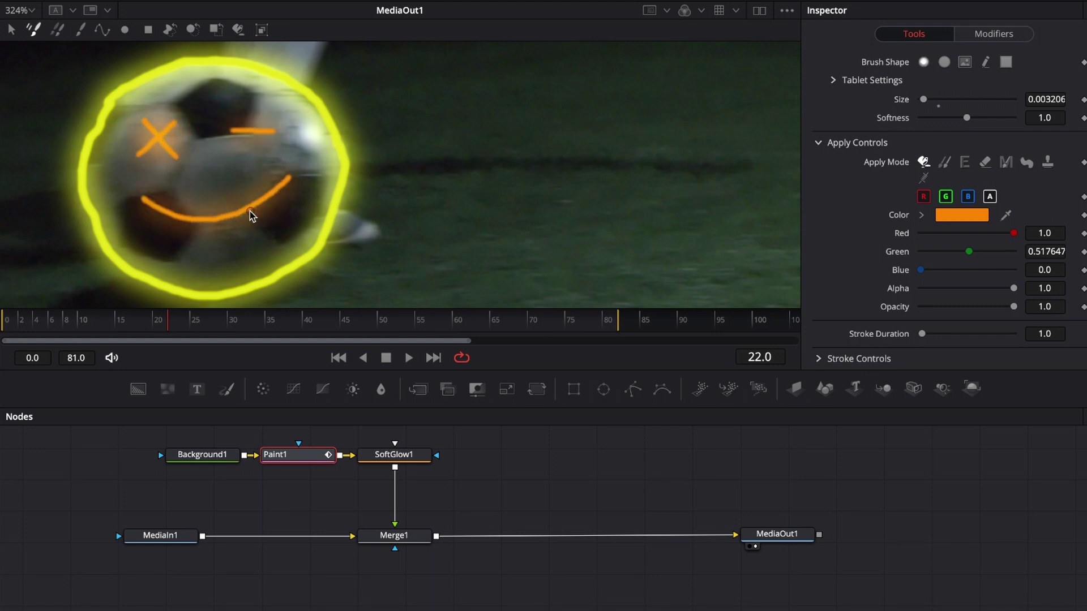
mouse_move(239, 215)
left_mouse_down()
mouse_move(272, 226)
mouse_move(268, 200)
mouse_move(267, 214)
mouse_move(251, 214)
mouse_move(263, 207)
mouse_move(266, 218)
left_mouse_up()
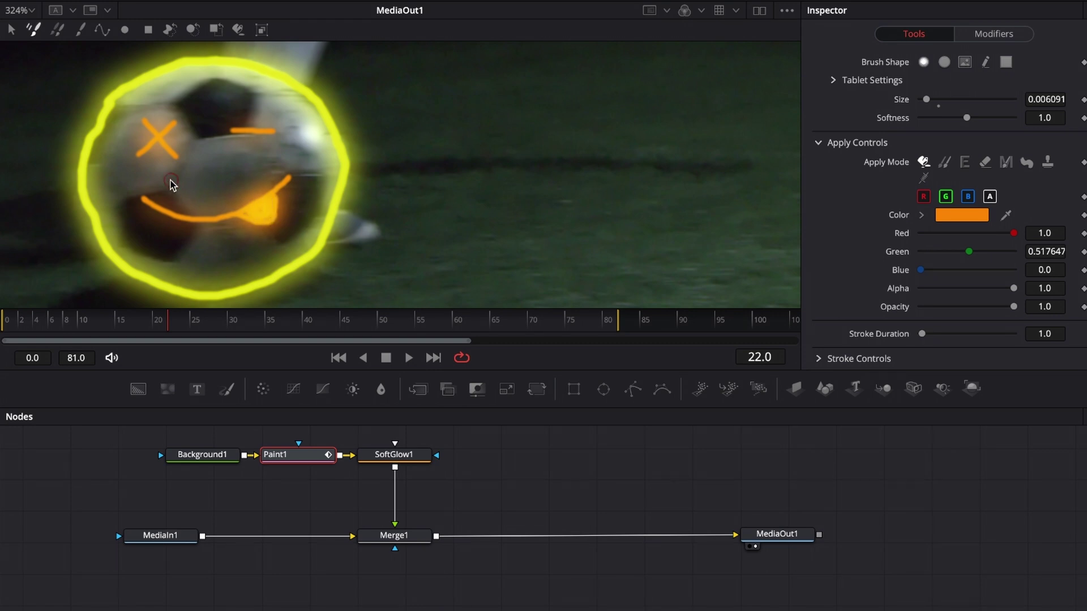
On frame 23, reduce the brush and repaint the face with smile and tongue
key("Right")
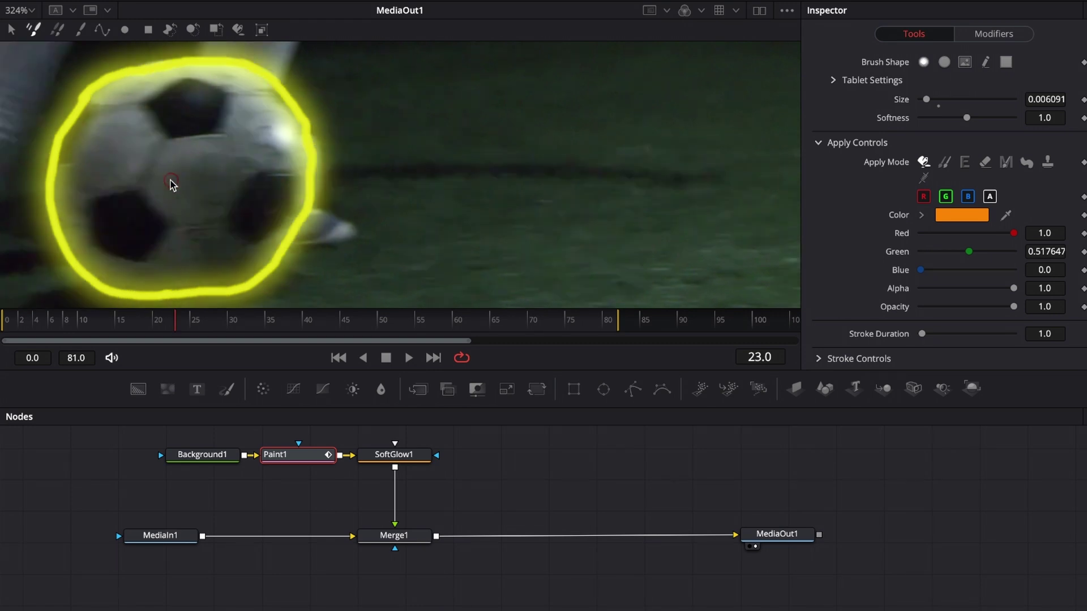
mouse_move(120, 123)
left_mouse_down()
mouse_move(154, 153)
mouse_move(131, 135)
mouse_move(146, 122)
mouse_move(242, 137)
left_mouse_up()
mouse_move(112, 188)
left_mouse_down()
mouse_move(162, 214)
mouse_move(209, 210)
mouse_move(252, 184)
left_mouse_up()
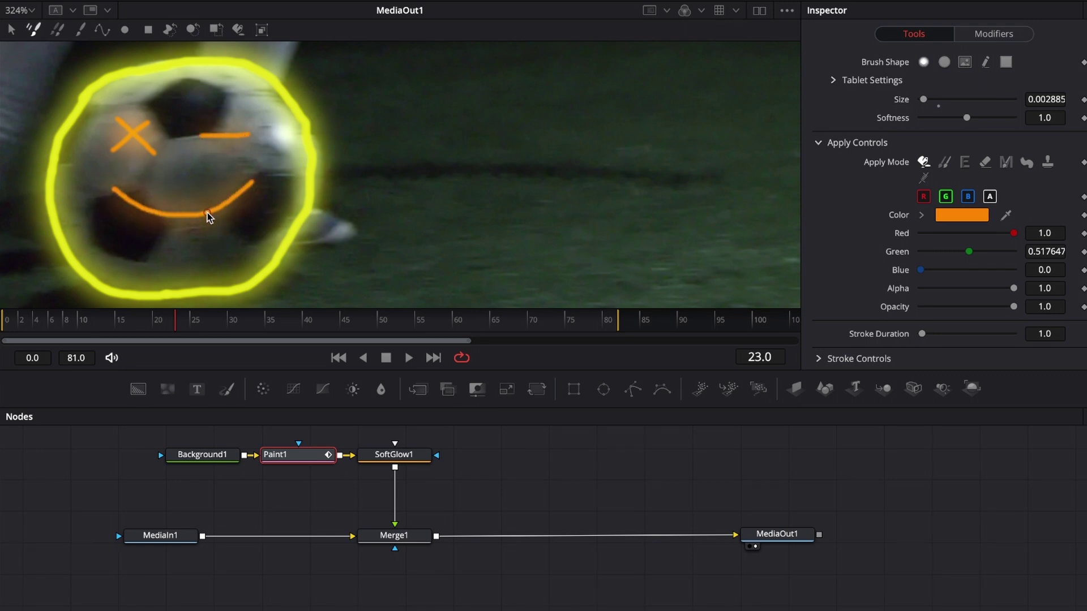
mouse_move(207, 219)
left_mouse_down()
mouse_move(226, 235)
mouse_move(239, 226)
mouse_move(235, 214)
left_mouse_up()
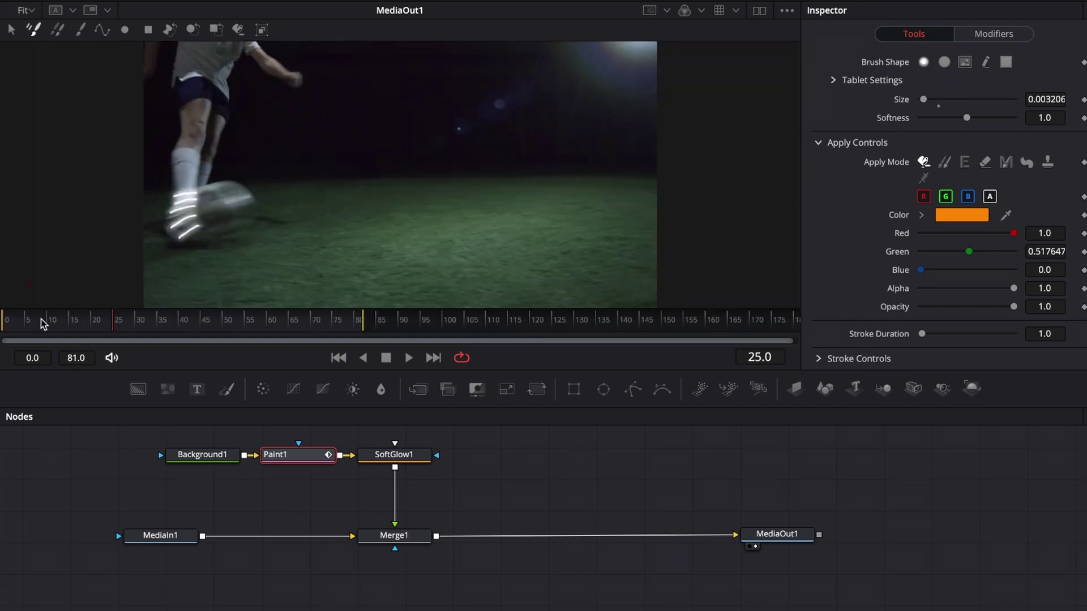
Return the playhead to frame 0 and play back the composite
left_click_drag(44, 323, 3, 324)
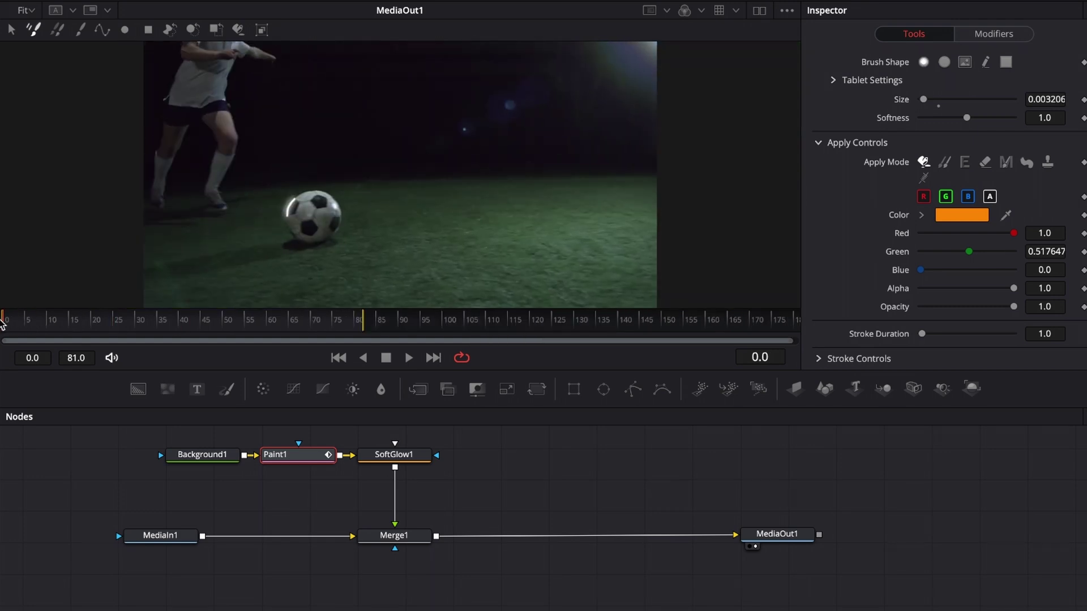
key("space")
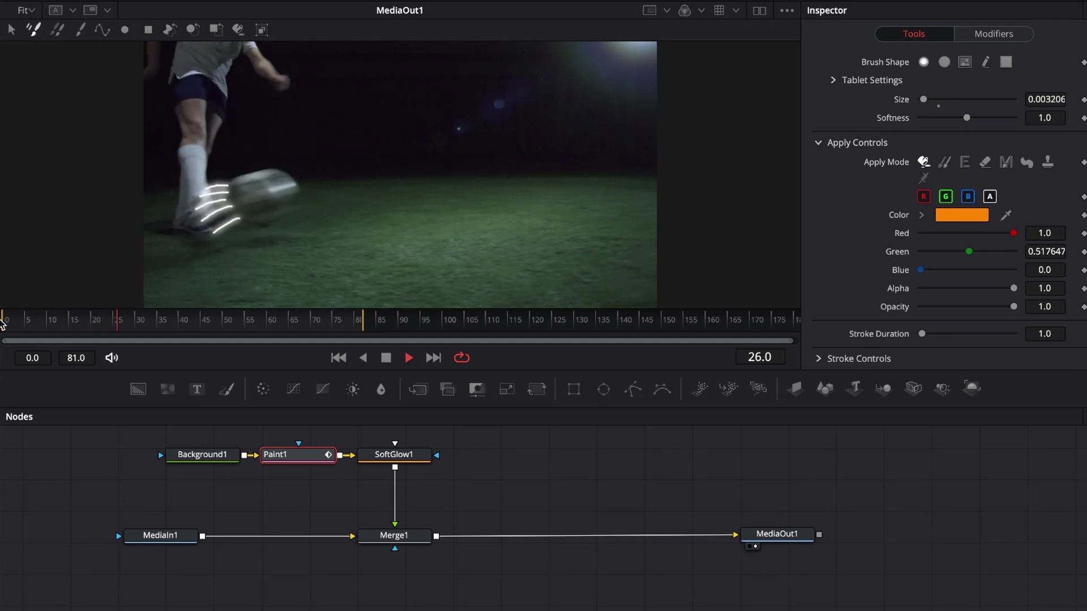